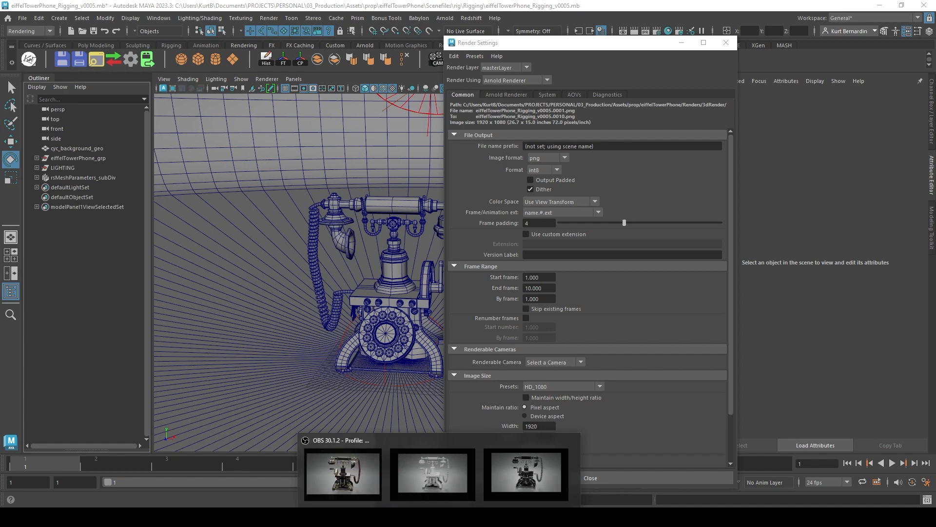
Step: Bring up the three telephone turntable renders in djv for reference
{"action": "left_click", "coordinate": [344, 476]}
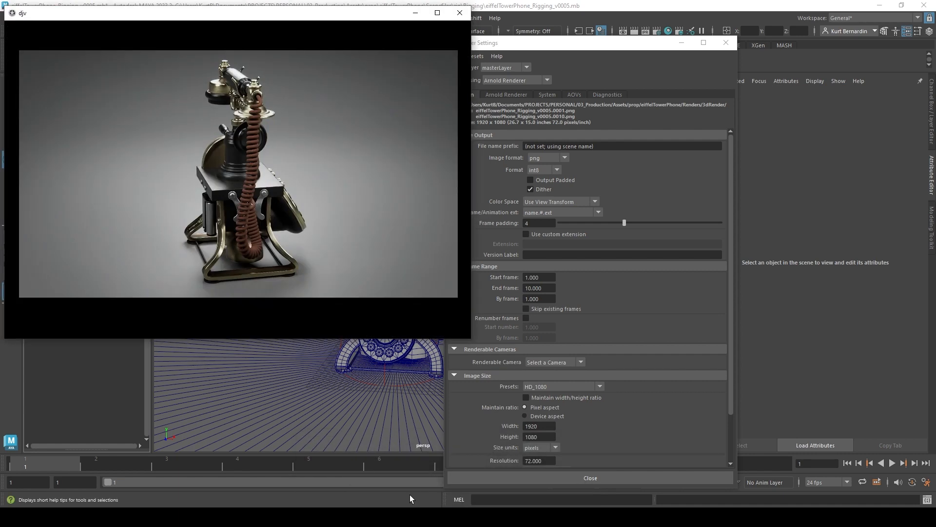
{"action": "left_click", "coordinate": [435, 473]}
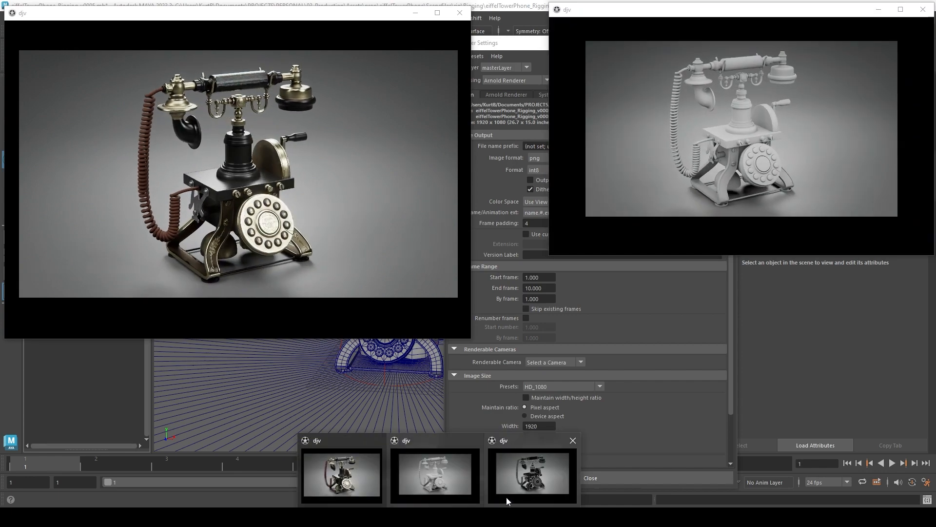
{"action": "left_click", "coordinate": [510, 483]}
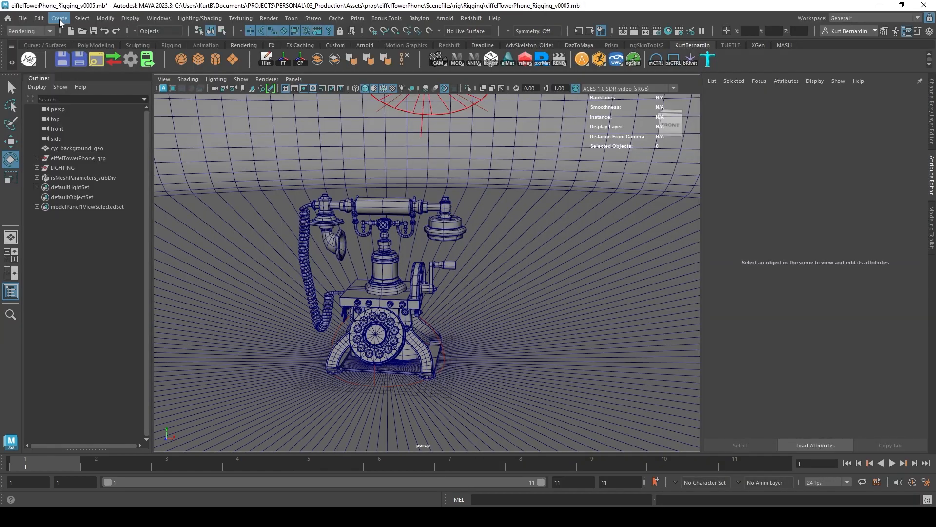
Step: Create a new camera in Maya and look through it in the perspective viewport
{"action": "left_click", "coordinate": [60, 20]}
{"action": "mouse_move", "coordinate": [119, 84]}
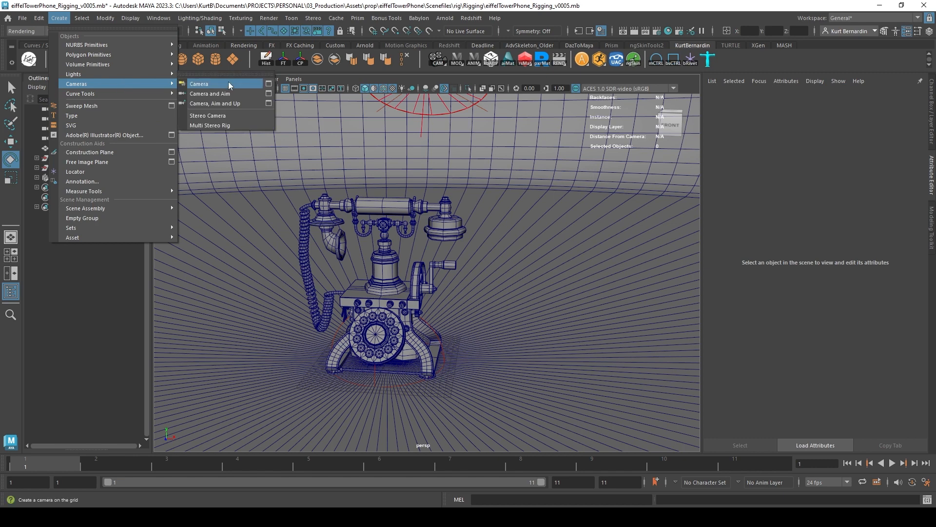
{"action": "left_click", "coordinate": [228, 84]}
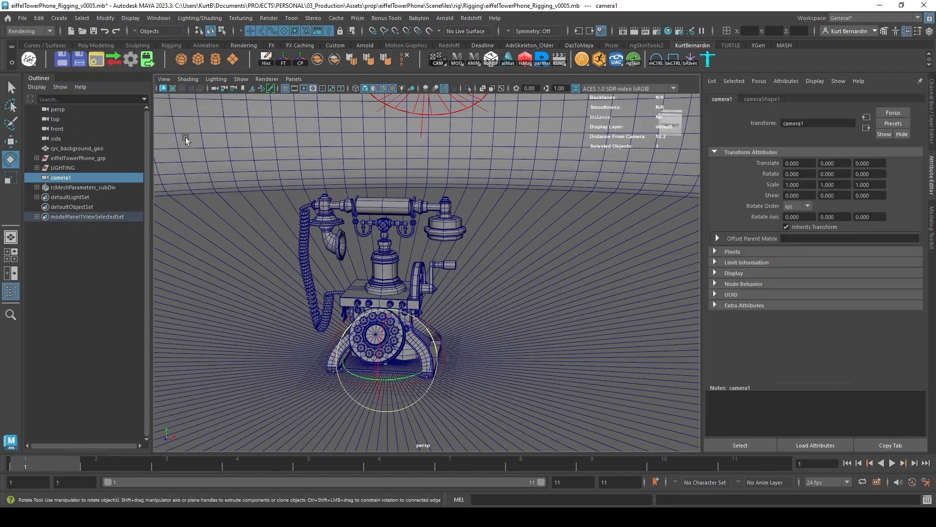
{"action": "left_click", "coordinate": [293, 79]}
{"action": "mouse_move", "coordinate": [316, 88]}
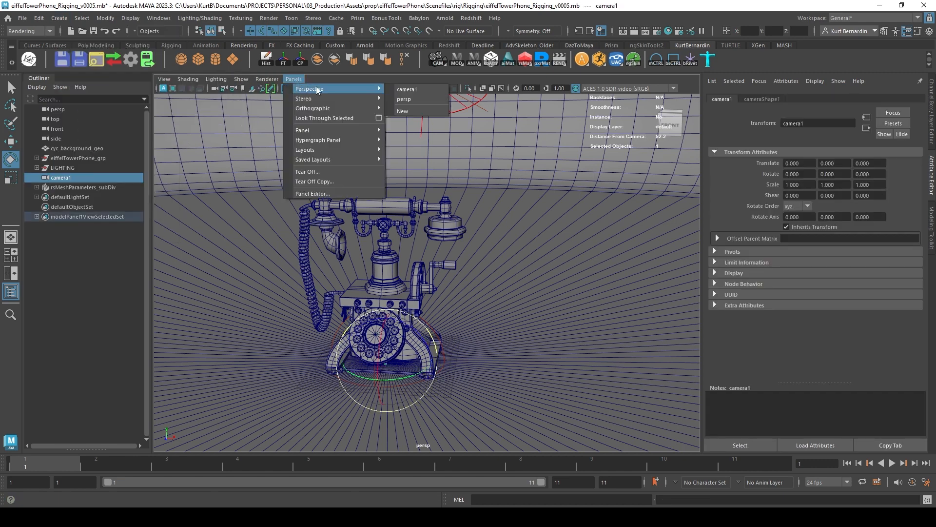
{"action": "left_click", "coordinate": [416, 92]}
Step: Frame the whole telephone from the front through camera1 and display the 1920 x 1080 resolution gate
{"action": "scroll", "coordinate": [437, 206], "scroll_direction": "down", "scroll_amount": 10}
{"action": "left_click_drag", "start_coordinate": [437, 205], "coordinate": [444, 251], "text": "alt"}
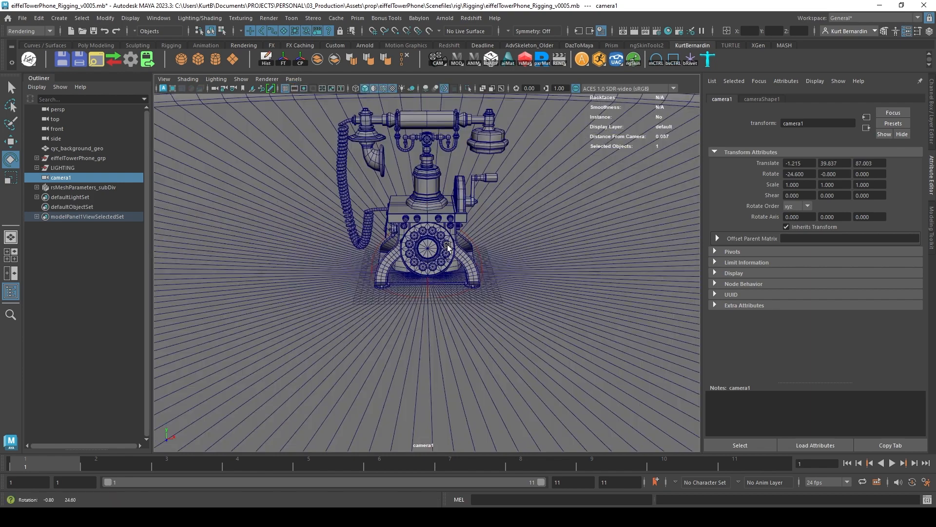
{"action": "middle_click_drag", "start_coordinate": [437, 212], "coordinate": [452, 265], "text": "alt"}
{"action": "scroll", "coordinate": [452, 265], "scroll_direction": "up", "scroll_amount": 3}
{"action": "left_click_drag", "start_coordinate": [451, 264], "coordinate": [443, 261], "text": "alt"}
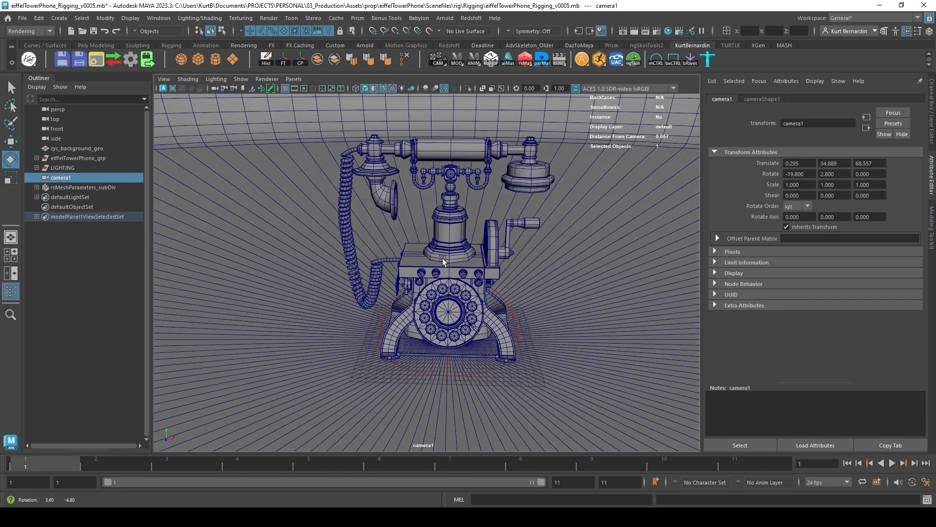
{"action": "left_click", "coordinate": [304, 88]}
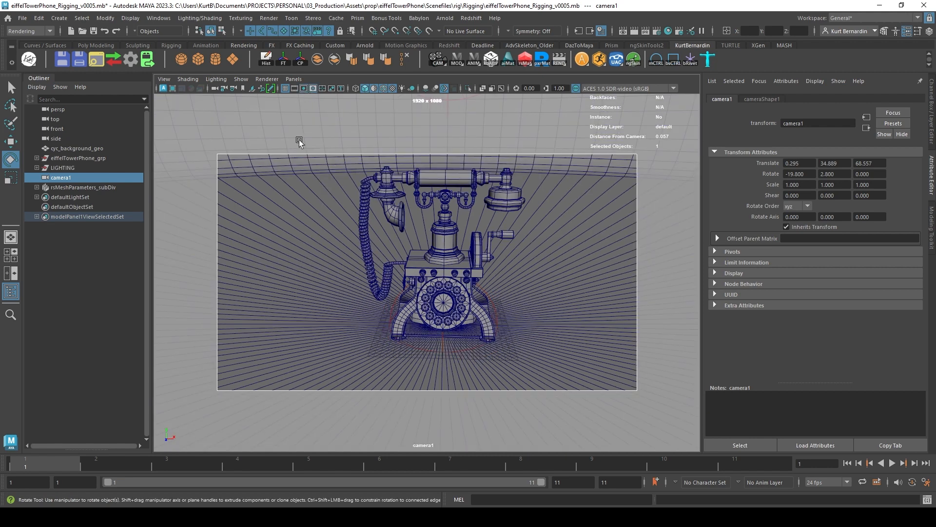
Step: Set camera1's Focal Length to 70
{"action": "left_click", "coordinate": [932, 103]}
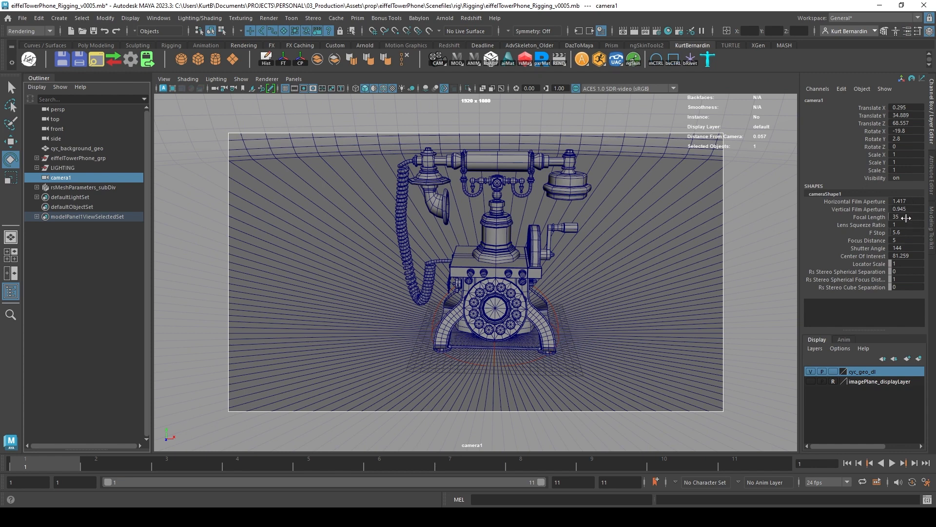
{"action": "left_click", "coordinate": [910, 216]}
{"action": "type", "text": "70"}
{"action": "key", "text": "Return"}
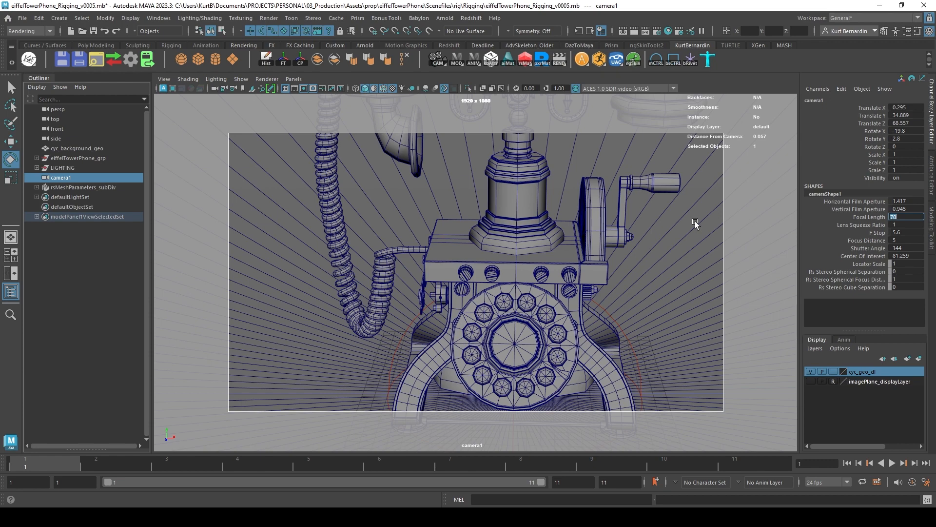
Step: Reposition camera1 so the whole telephone fits inside the resolution gate, seen from the front and slightly above
{"action": "right_click_drag", "start_coordinate": [545, 241], "coordinate": [482, 248], "text": "alt"}
{"action": "left_click_drag", "start_coordinate": [482, 248], "coordinate": [496, 229], "text": "alt"}
{"action": "middle_click_drag", "start_coordinate": [496, 228], "coordinate": [474, 262], "text": "alt"}
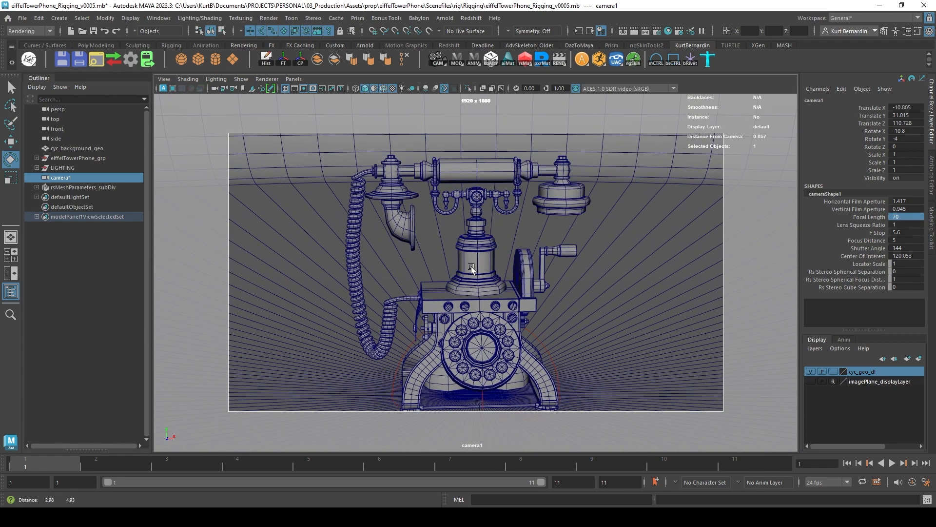
{"action": "right_click_drag", "start_coordinate": [519, 247], "coordinate": [505, 244], "text": "alt"}
{"action": "left_click_drag", "start_coordinate": [505, 243], "coordinate": [505, 241], "text": "alt"}
{"action": "middle_click_drag", "start_coordinate": [504, 241], "coordinate": [500, 233], "text": "alt"}
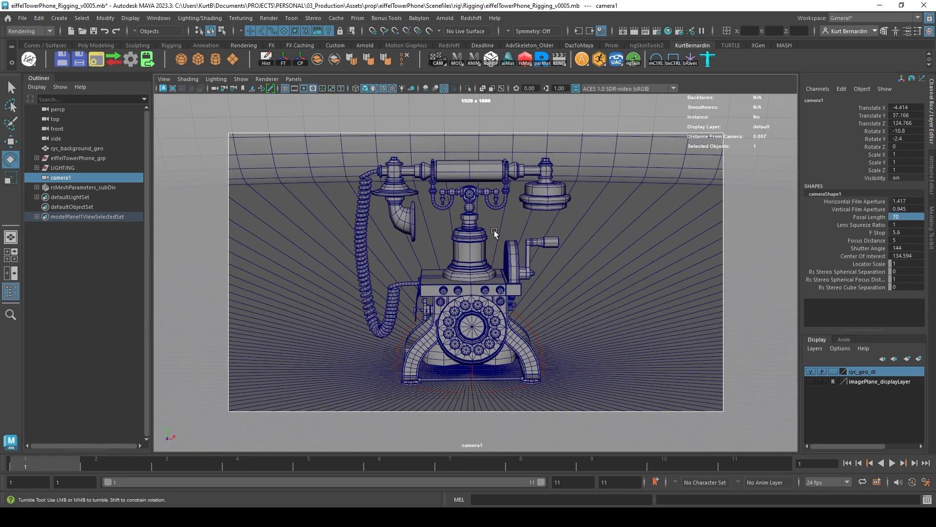
{"action": "left_click_drag", "start_coordinate": [495, 232], "coordinate": [493, 229], "text": "alt"}
Step: Center camera1 by setting its Translate X and Rotate Y to 0
{"action": "left_click", "coordinate": [111, 181]}
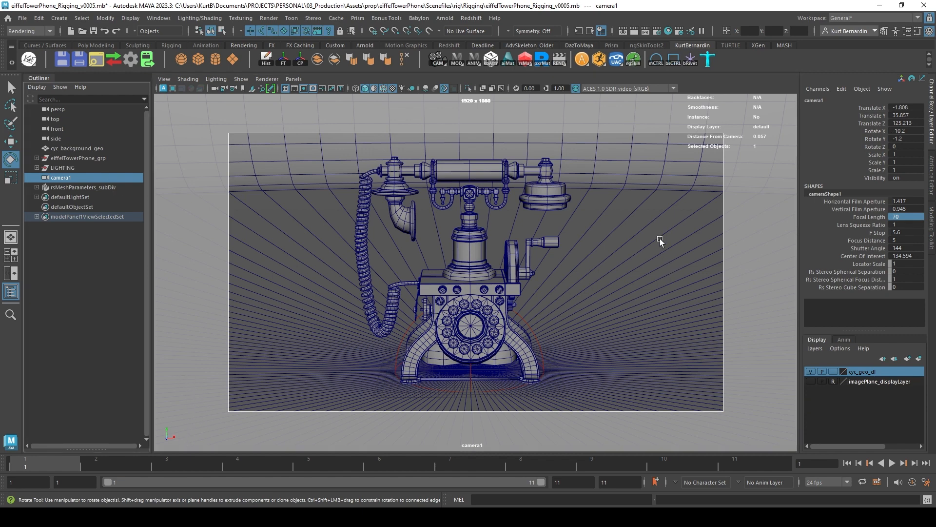
{"action": "left_click", "coordinate": [910, 107]}
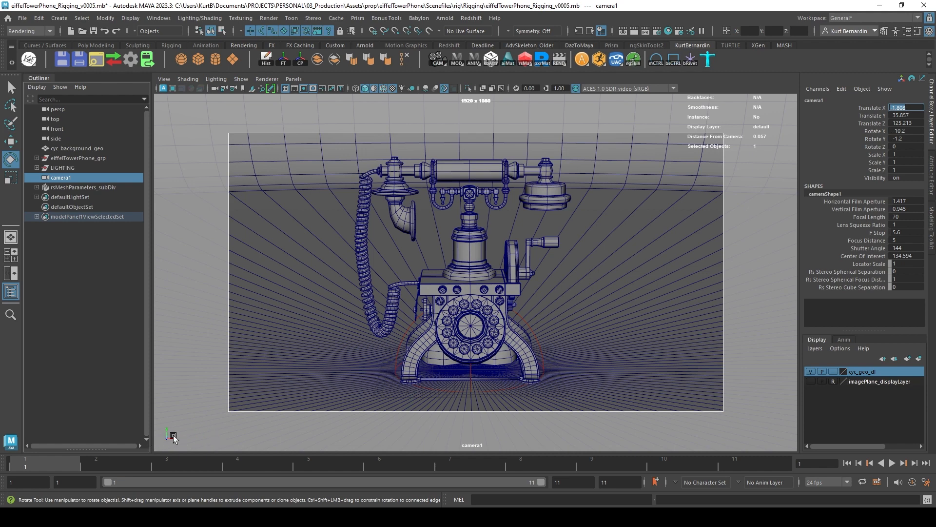
{"action": "type", "text": "0"}
{"action": "key", "text": "Return"}
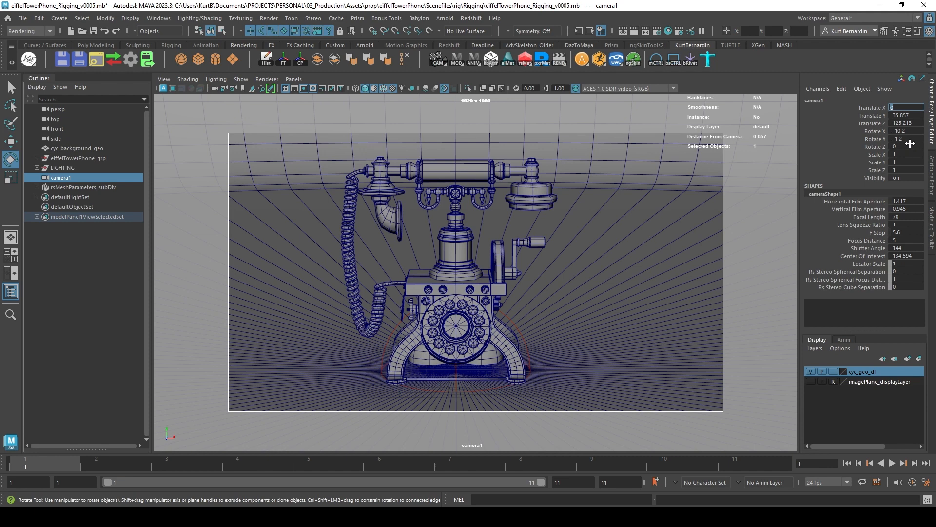
{"action": "left_click", "coordinate": [911, 139]}
{"action": "type", "text": "0"}
{"action": "key", "text": "Return"}
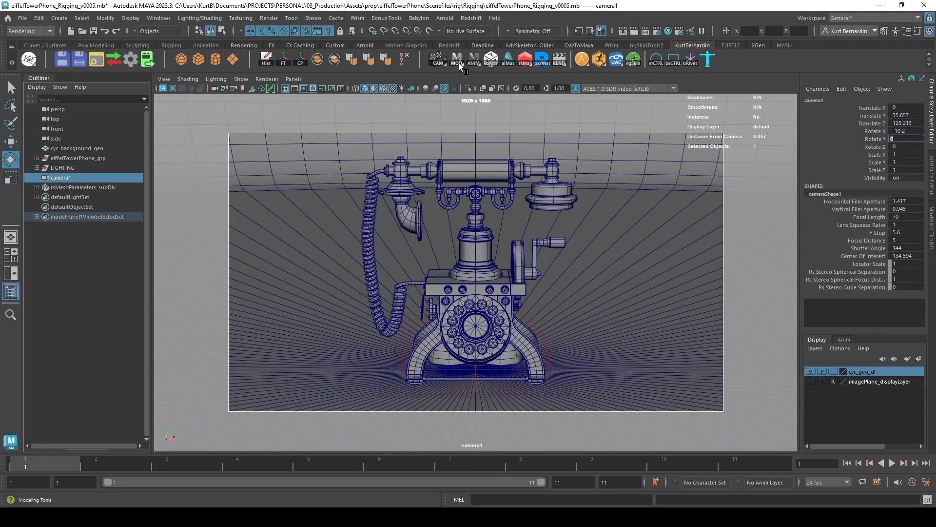
Step: Examine camera1's alignment with the telephone in the top view
{"action": "left_click", "coordinate": [11, 254]}
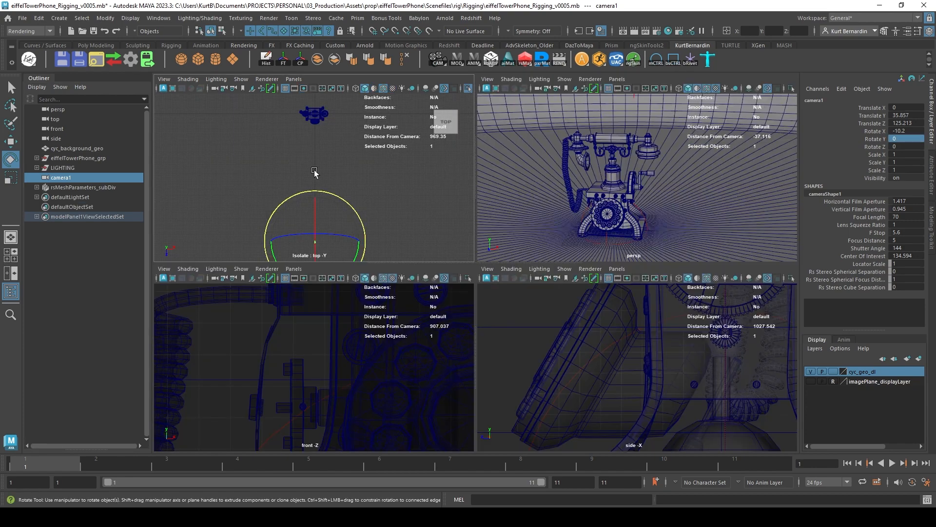
{"action": "key", "text": "space"}
{"action": "scroll", "coordinate": [454, 192], "scroll_direction": "down", "scroll_amount": 1}
{"action": "middle_click_drag", "start_coordinate": [461, 194], "coordinate": [431, 167], "text": "alt"}
{"action": "scroll", "coordinate": [462, 307], "scroll_direction": "down", "scroll_amount": 2}
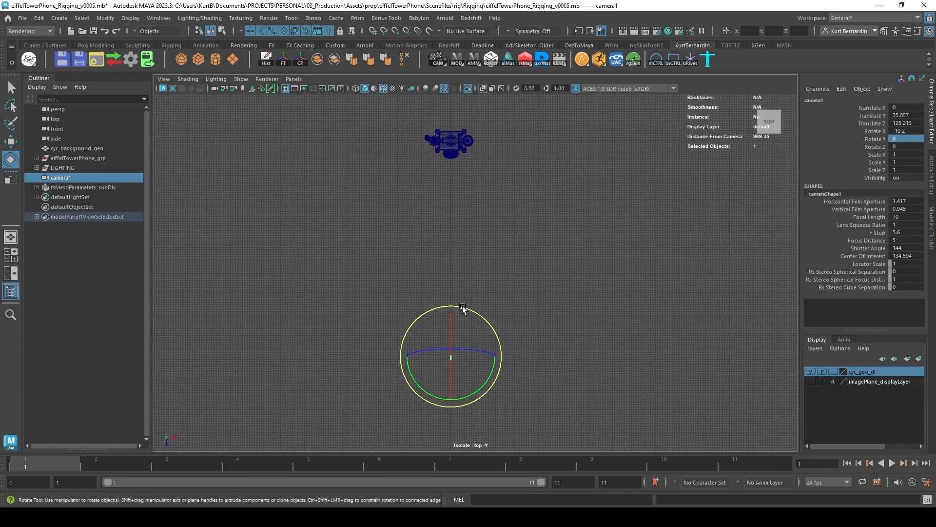
{"action": "middle_click_drag", "start_coordinate": [459, 292], "coordinate": [457, 309], "text": "alt"}
{"action": "key", "text": "q"}
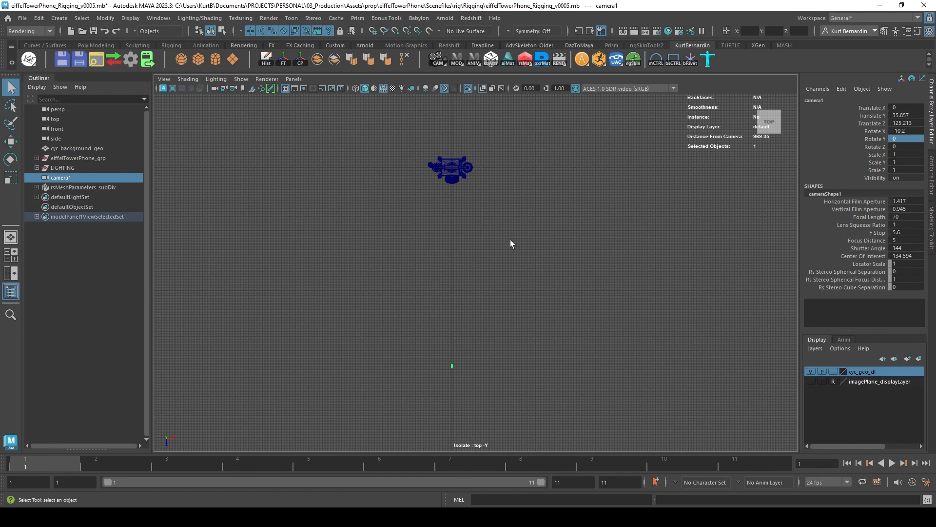
{"action": "middle_click_drag", "start_coordinate": [511, 240], "coordinate": [468, 264], "text": "alt"}
Step: Return to the perspective viewport and look through camera1 again
{"action": "key", "text": "space"}
{"action": "key", "text": "space"}
{"action": "left_click", "coordinate": [296, 80]}
{"action": "mouse_move", "coordinate": [313, 89]}
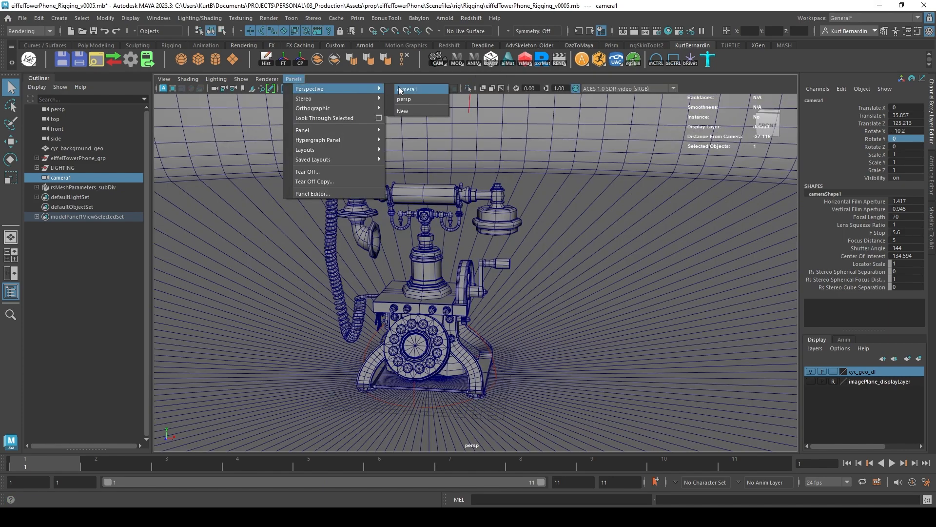
{"action": "left_click", "coordinate": [408, 89]}
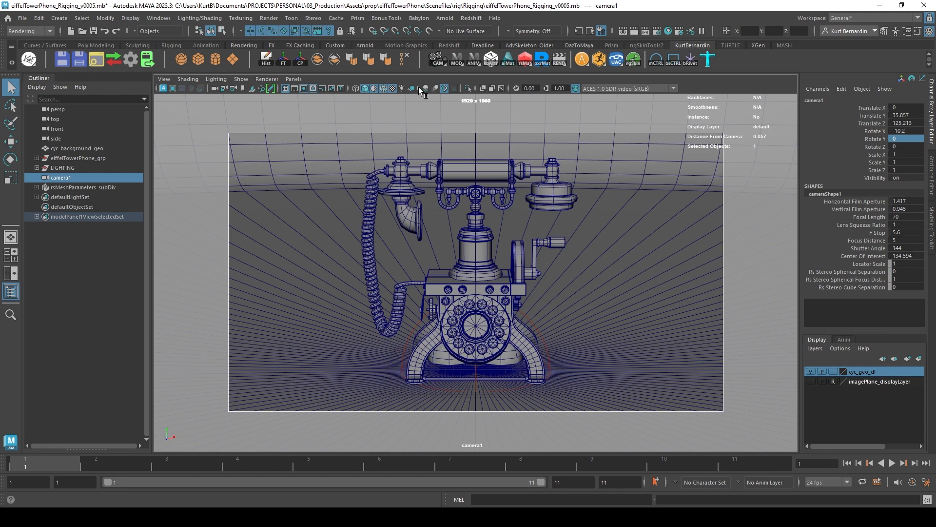
Step: Select eiffelTowerPhone_grp and review the beauty turntable render in djv for its rotation and frame range
{"action": "left_click", "coordinate": [68, 157]}
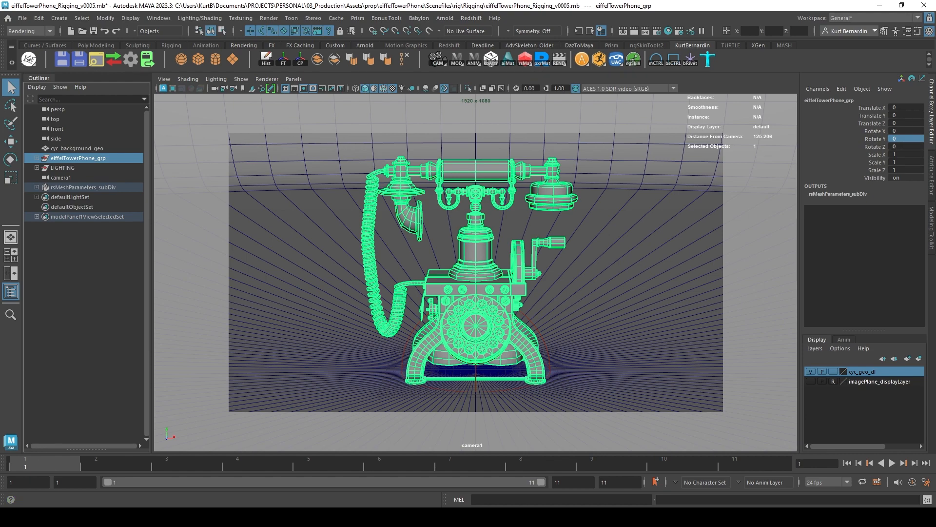
{"action": "left_click", "coordinate": [439, 517]}
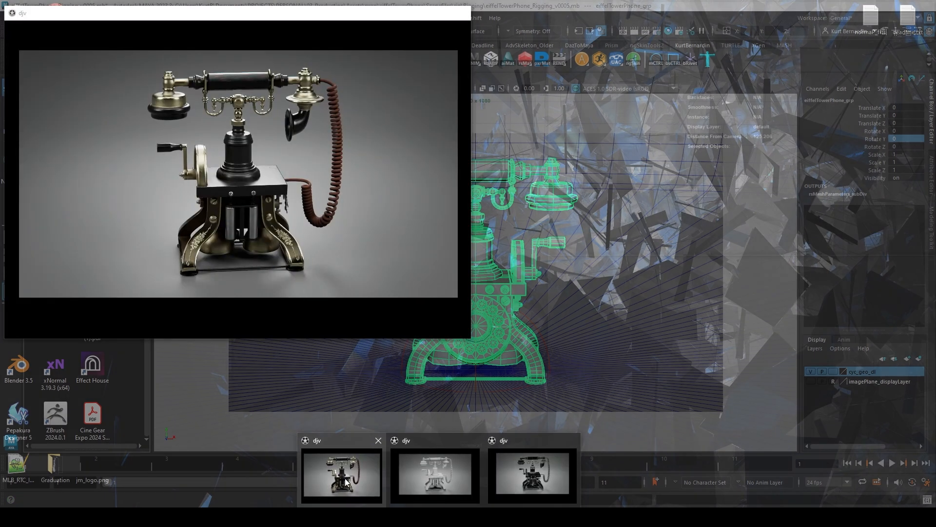
{"action": "left_click", "coordinate": [342, 473]}
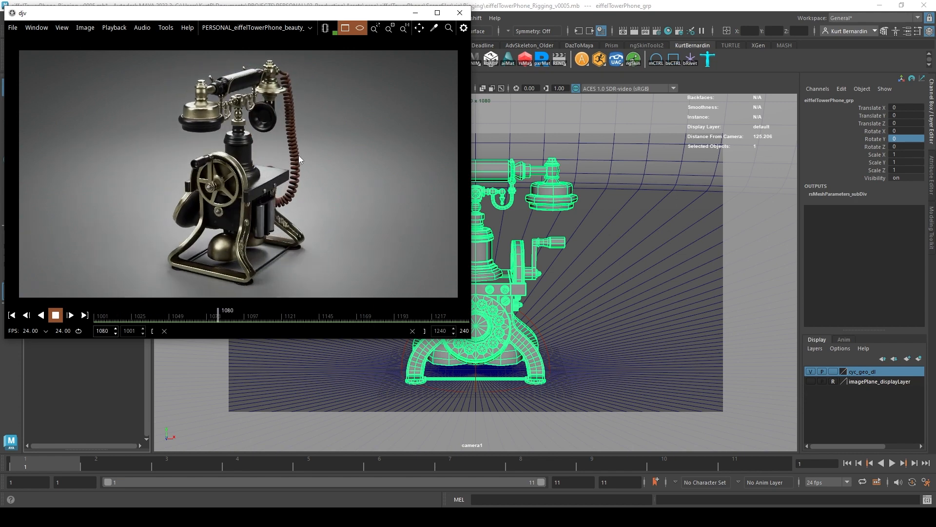
{"action": "left_click", "coordinate": [517, 12]}
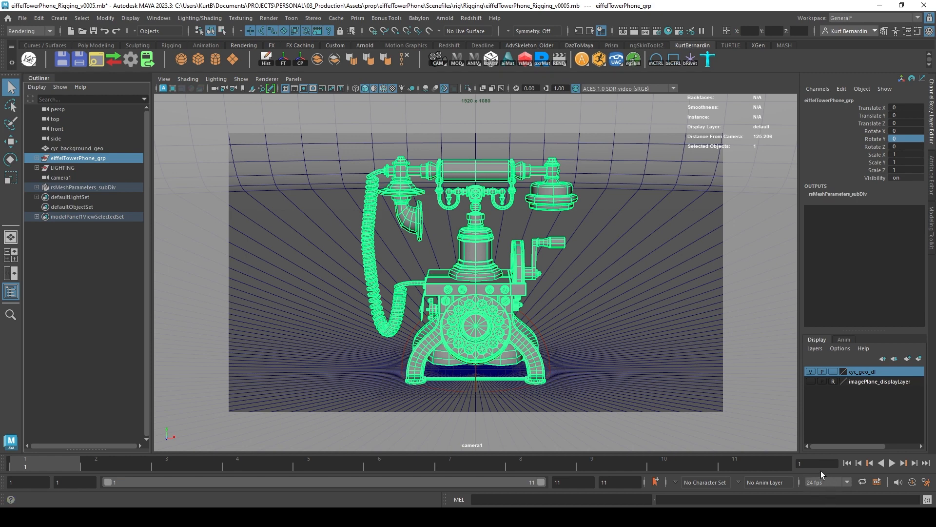
Step: Set the end of the playback range to frame 240
{"action": "double_click", "coordinate": [561, 482]}
{"action": "type", "text": "240"}
{"action": "key", "text": "Return"}
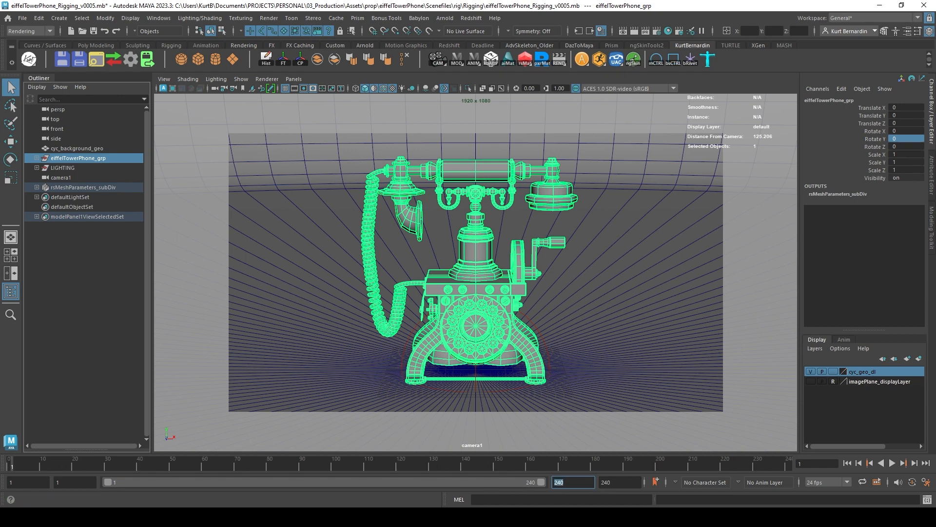
Step: Set a keyframe on eiffelTowerPhone_grp's transform channels at frame 1
{"action": "left_click", "coordinate": [94, 161]}
{"action": "key", "text": "alt+v"}
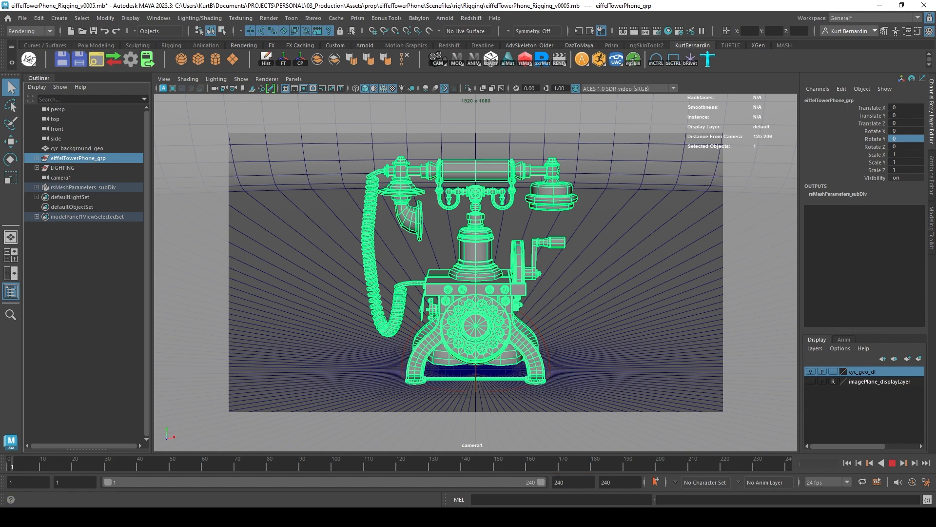
{"action": "key", "text": "alt+v"}
{"action": "key", "text": "s"}
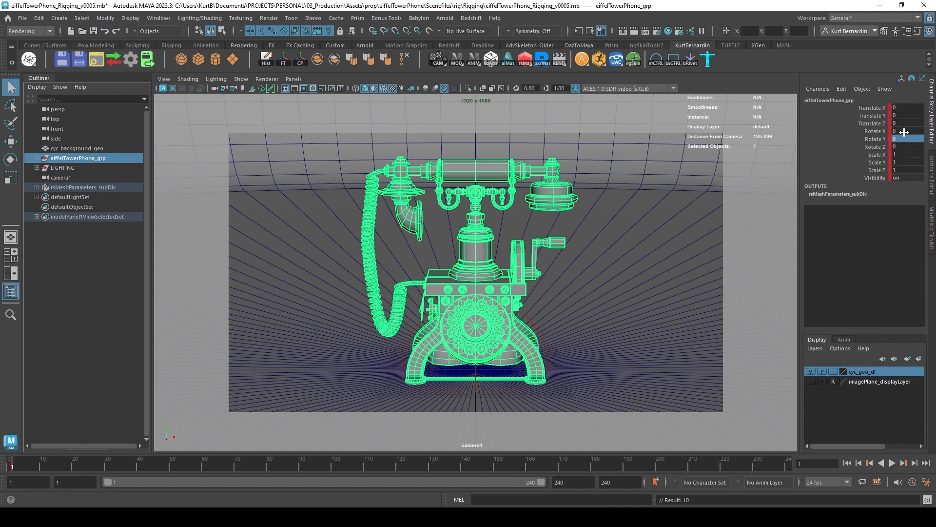
Step: Set the end of the playback range to frame 241
{"action": "left_click_drag", "start_coordinate": [712, 461], "coordinate": [777, 470]}
{"action": "key", "text": "alt+v"}
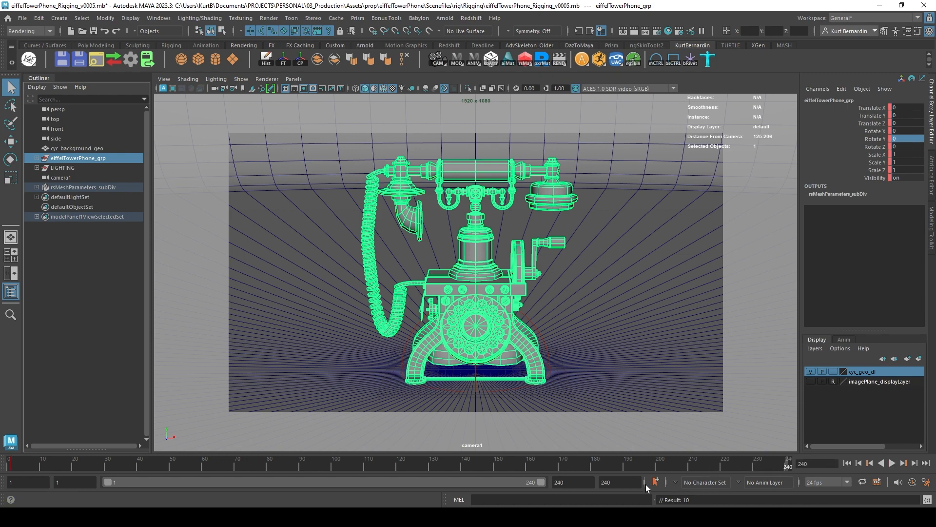
{"action": "left_click", "coordinate": [561, 483]}
{"action": "type", "text": "241"}
{"action": "key", "text": "Return"}
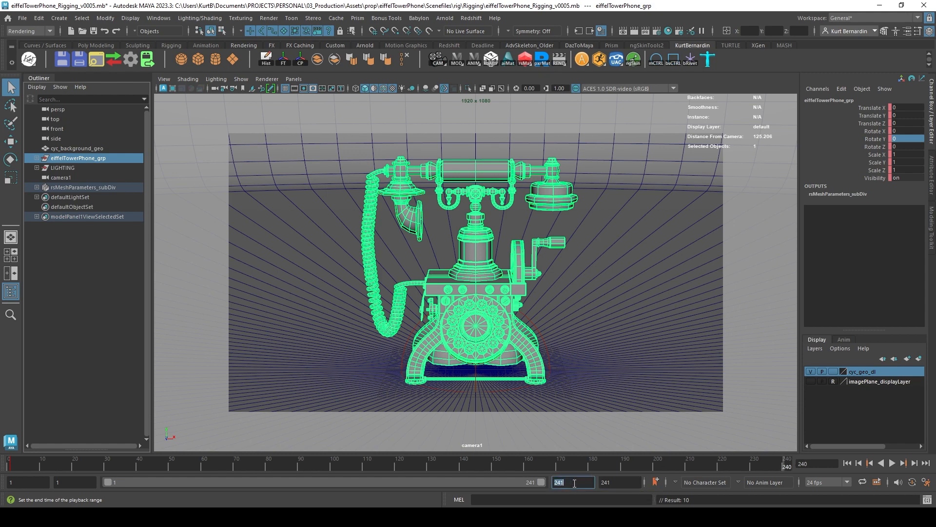
Step: At frame 241, set eiffelTowerPhone_grp's Rotate Y to 360, keyframe it and play back the rotation
{"action": "left_click", "coordinate": [781, 466]}
{"action": "left_click", "coordinate": [915, 138]}
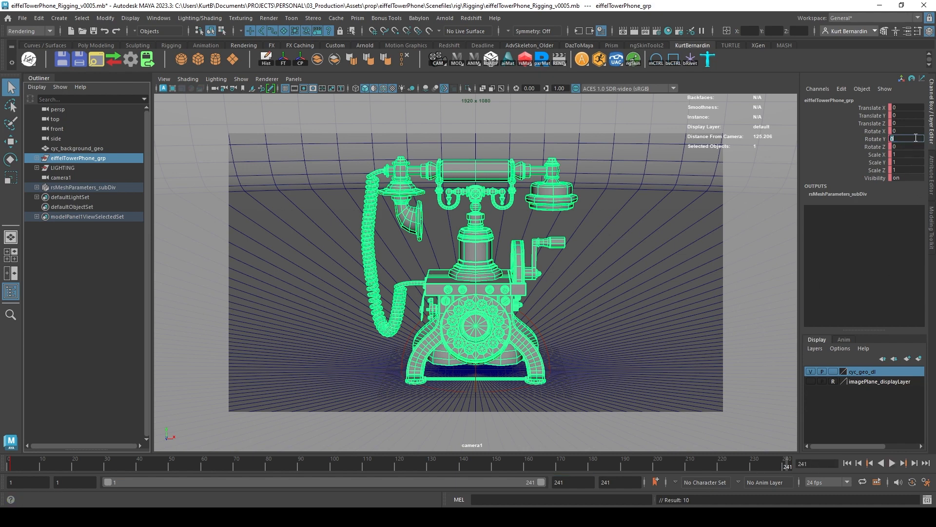
{"action": "key", "text": "Return"}
{"action": "key", "text": "s"}
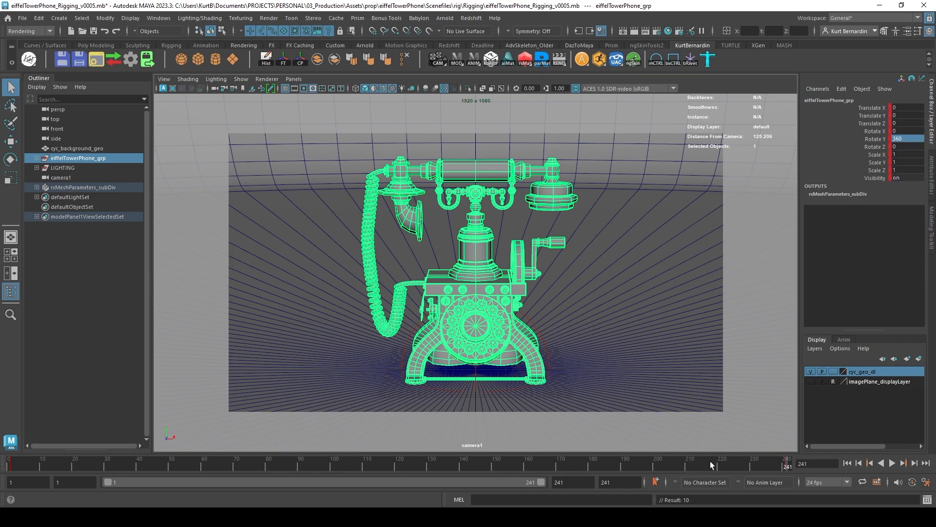
{"action": "key", "text": "alt+v"}
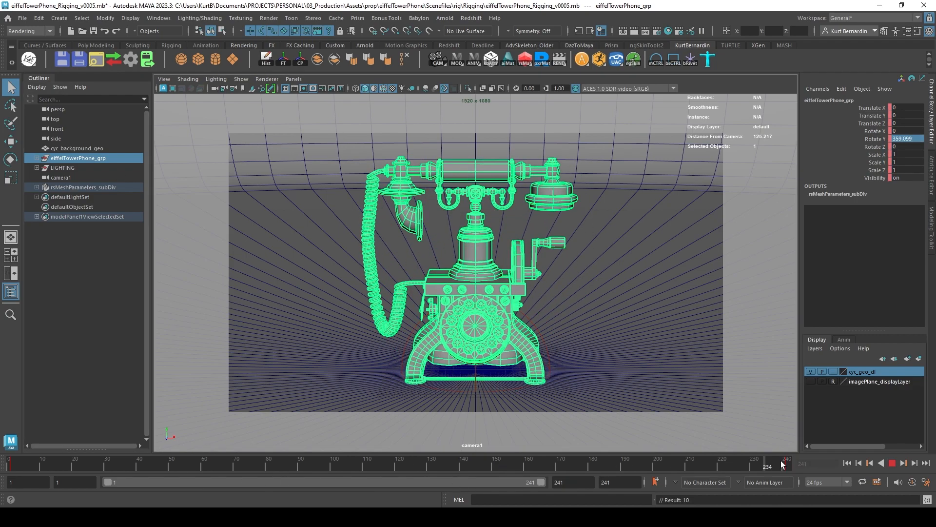
{"action": "key", "text": "alt+v"}
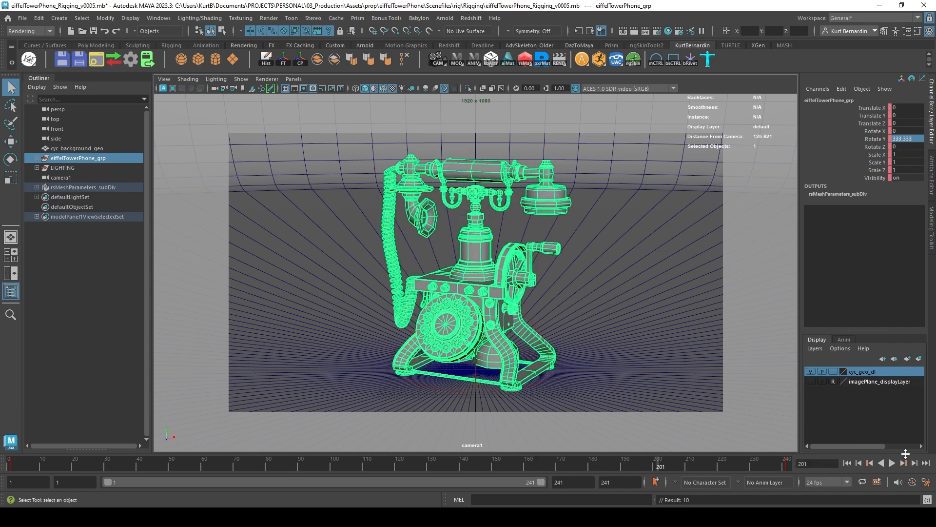
Step: Give all keys of eiffelTowerPhone_grp linear tangents in the Graph Editor and play back the rotation
{"action": "left_click", "coordinate": [895, 463]}
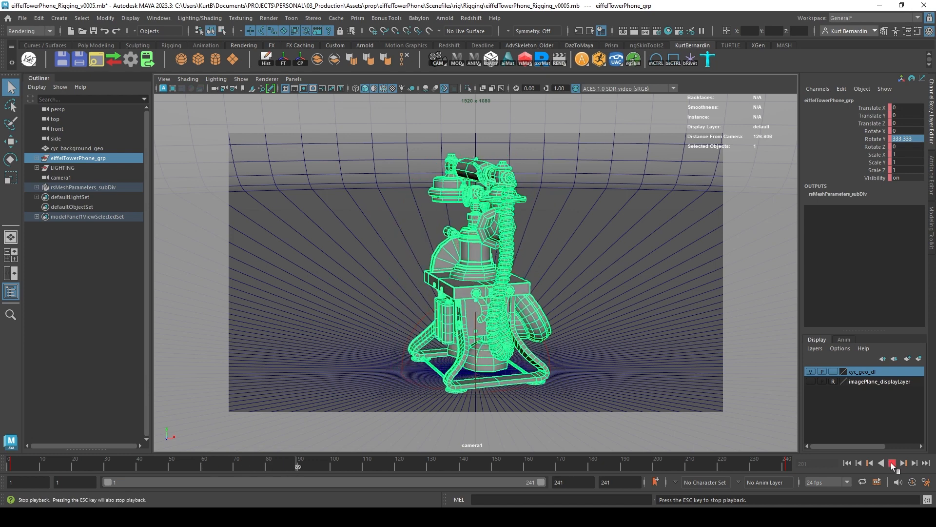
{"action": "key", "text": "Escape"}
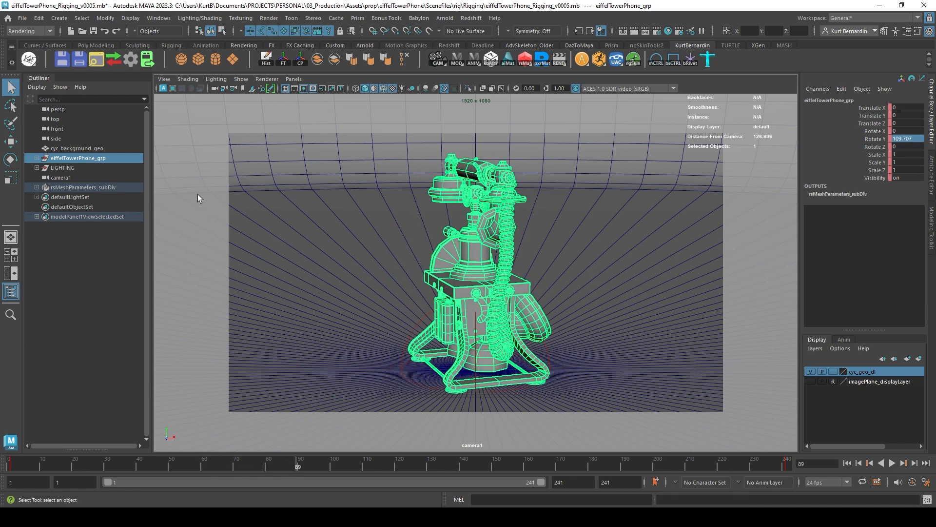
{"action": "left_click", "coordinate": [159, 18]}
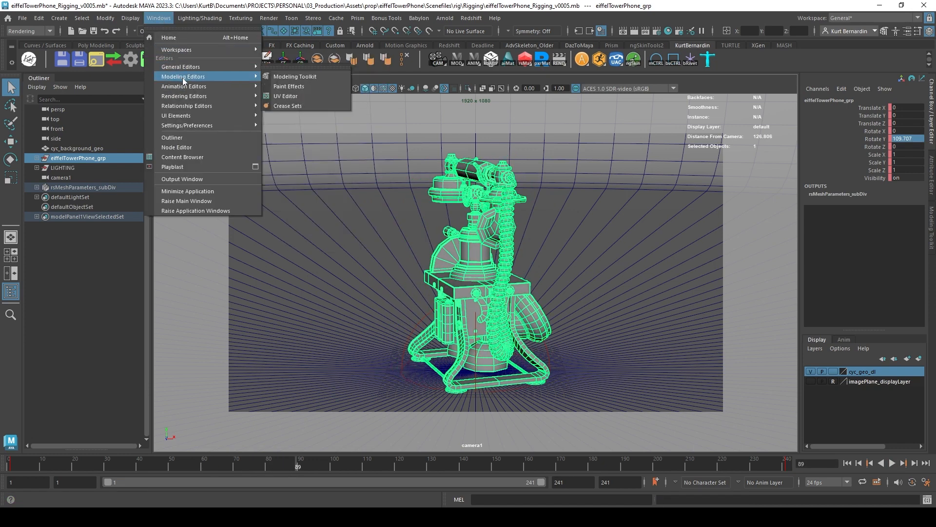
{"action": "mouse_move", "coordinate": [209, 85]}
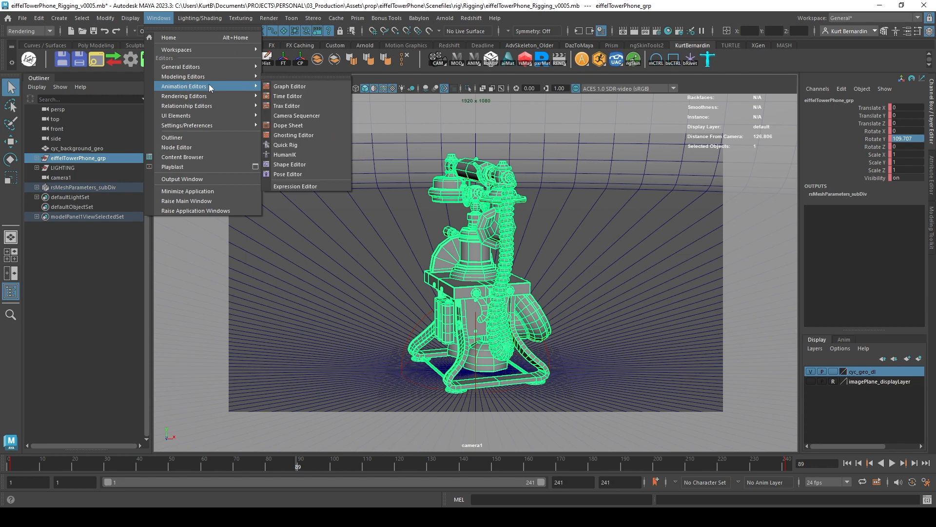
{"action": "left_click", "coordinate": [310, 88]}
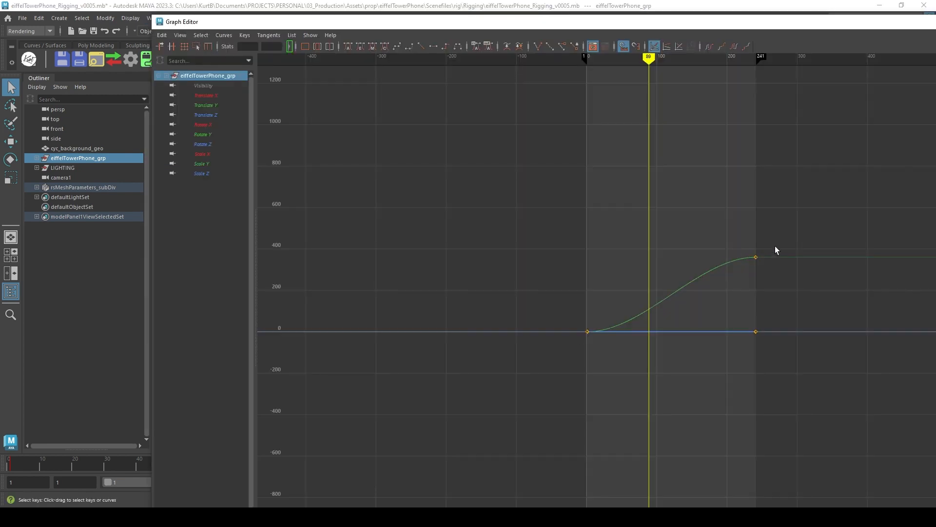
{"action": "left_click_drag", "start_coordinate": [805, 210], "coordinate": [522, 428]}
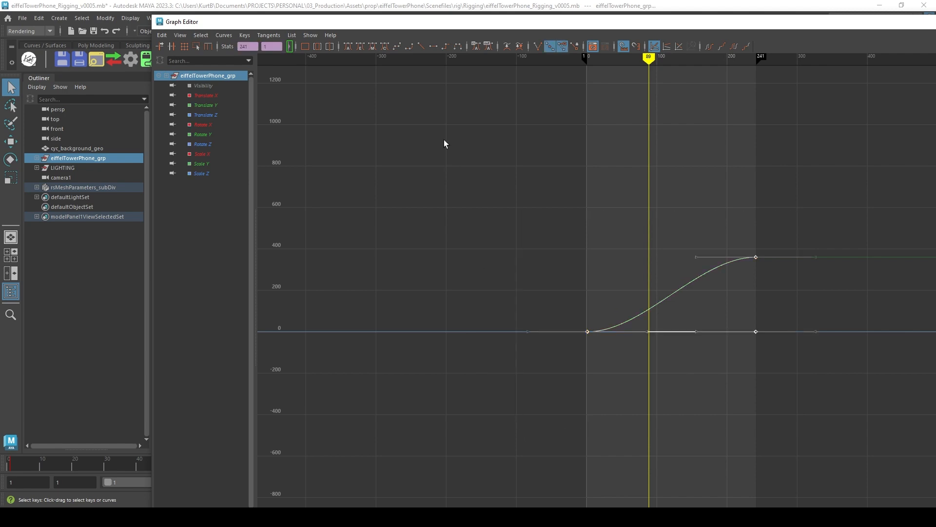
{"action": "left_click", "coordinate": [423, 47]}
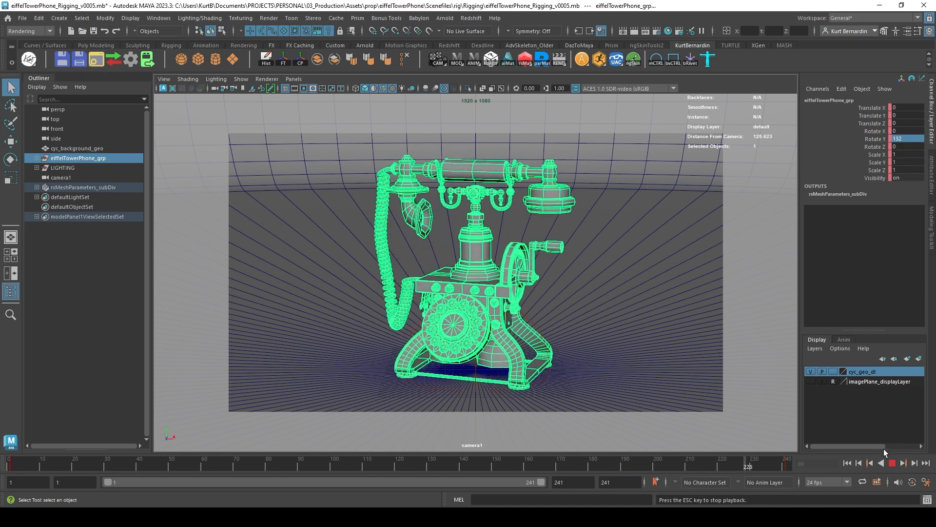
{"action": "key", "text": "Escape"}
Step: In the render settings, set the file name prefix to the scene name keyword <Scene> and keep png as image format
{"action": "left_click", "coordinate": [656, 33]}
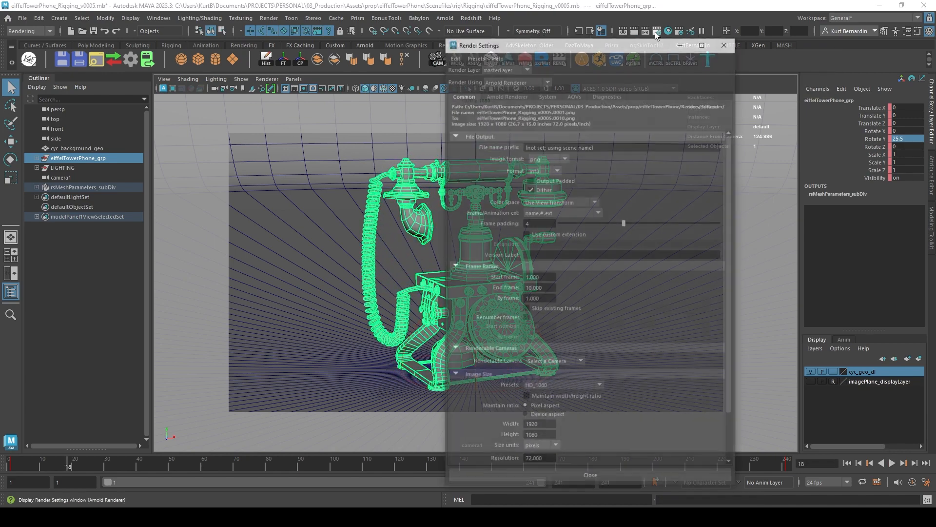
{"action": "left_click_drag", "start_coordinate": [622, 47], "coordinate": [557, 23]}
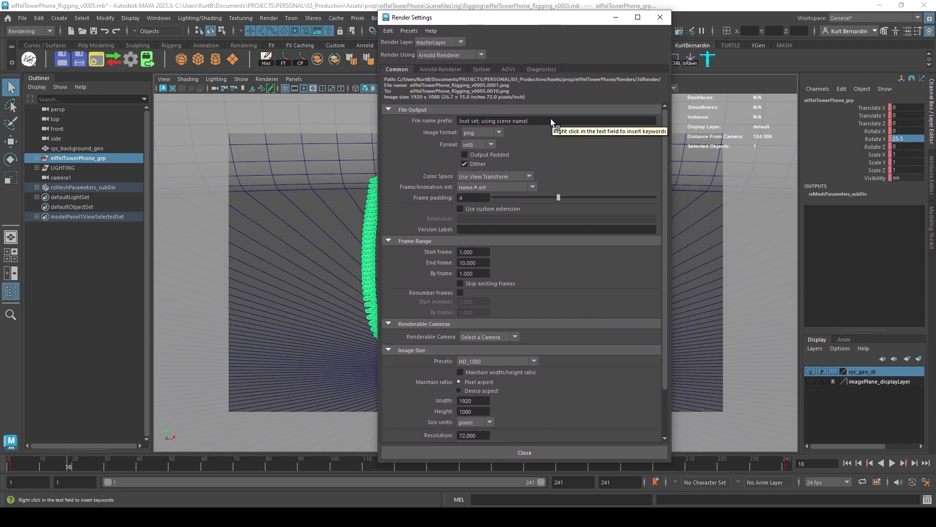
{"action": "left_click_drag", "start_coordinate": [551, 118], "coordinate": [426, 119]}
{"action": "left_click_drag", "start_coordinate": [545, 119], "coordinate": [402, 119]}
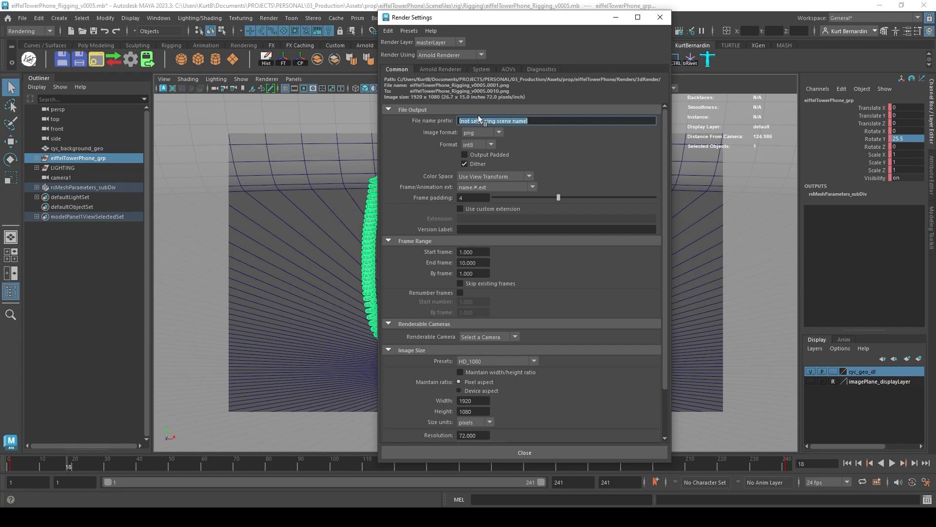
{"action": "right_click", "coordinate": [495, 121]}
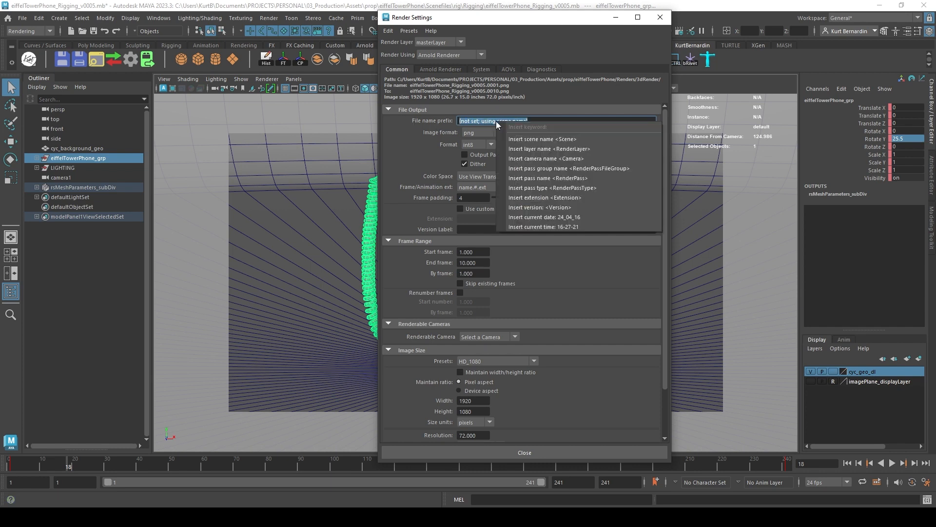
{"action": "left_click", "coordinate": [558, 140]}
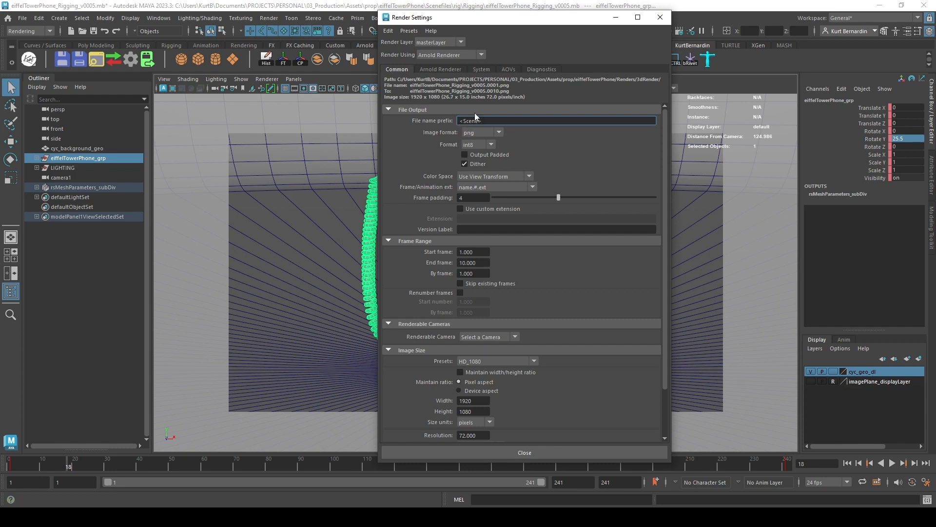
{"action": "left_click_drag", "start_coordinate": [497, 20], "coordinate": [490, 41]}
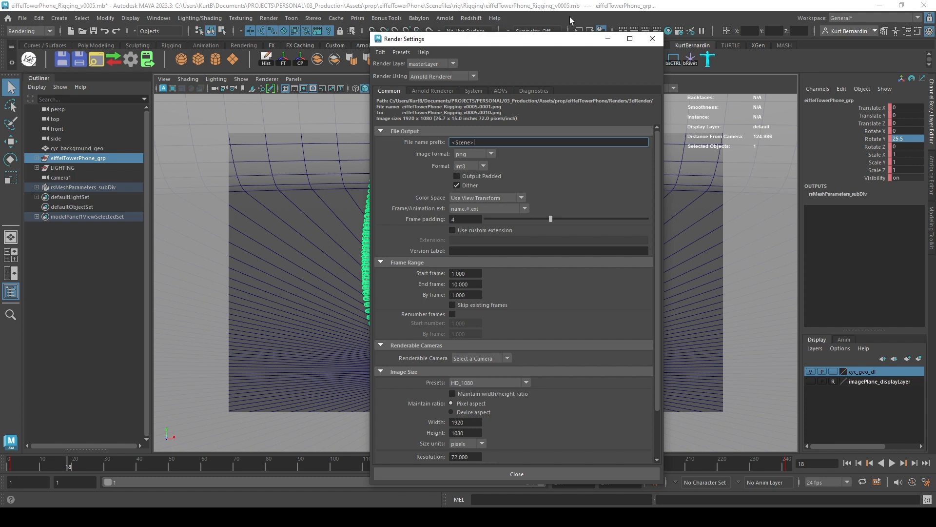
{"action": "left_click", "coordinate": [486, 155]}
{"action": "left_click", "coordinate": [484, 153]}
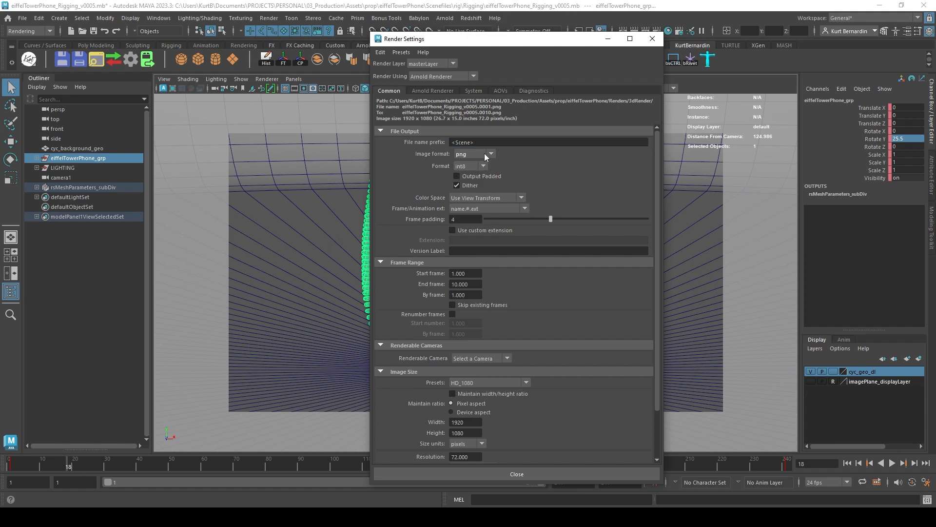
Step: Set the render's end frame to 240 and choose camera1 as the renderable camera
{"action": "left_click_drag", "start_coordinate": [451, 273], "coordinate": [397, 268]}
{"action": "type", "text": "240"}
{"action": "key", "text": "Return"}
{"action": "left_click", "coordinate": [483, 360]}
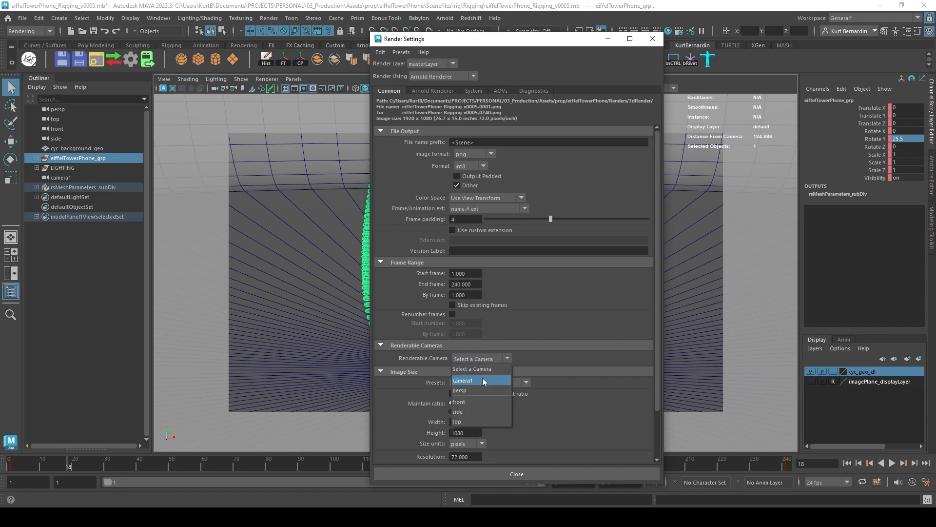
{"action": "left_click", "coordinate": [483, 379]}
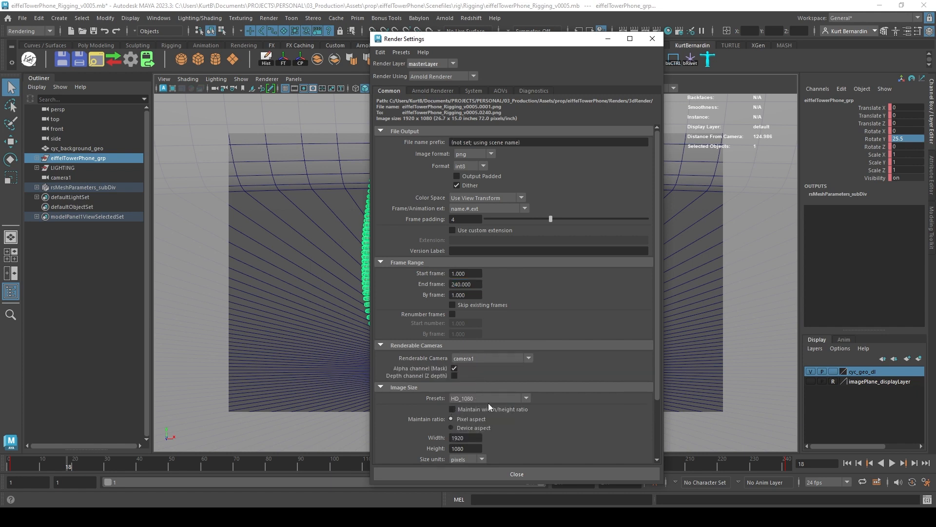
Step: Set the render image size to the 320x240 preset
{"action": "double_click", "coordinate": [461, 437]}
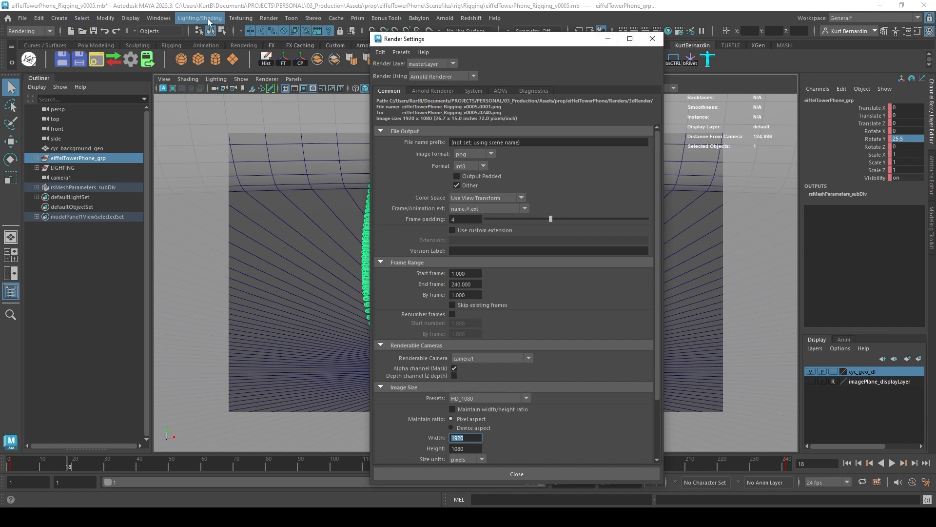
{"action": "left_click", "coordinate": [458, 397]}
{"action": "scroll", "coordinate": [488, 441], "scroll_direction": "up", "scroll_amount": 5}
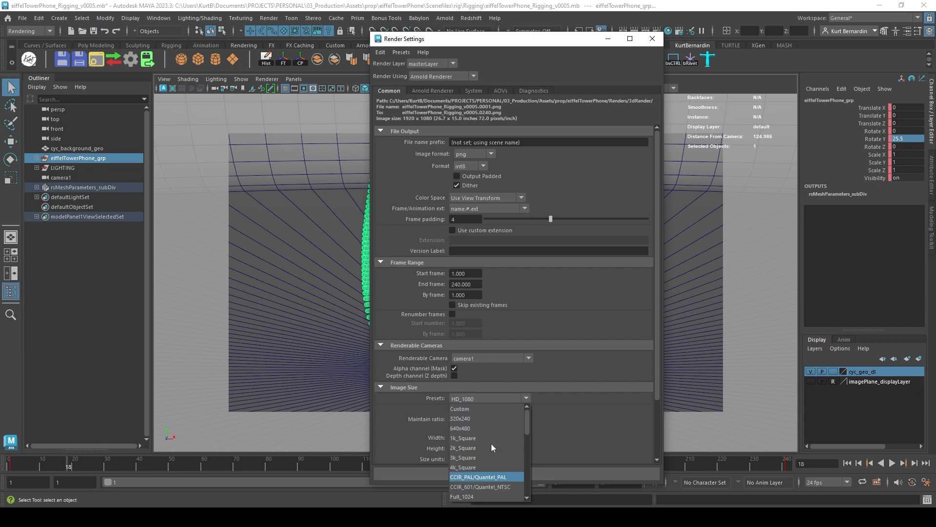
{"action": "left_click", "coordinate": [476, 418]}
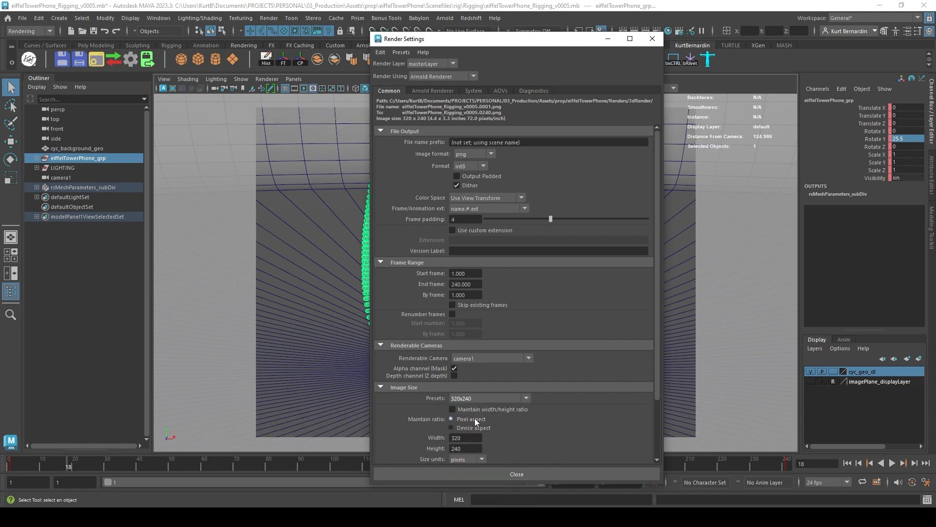
{"action": "left_click", "coordinate": [475, 397]}
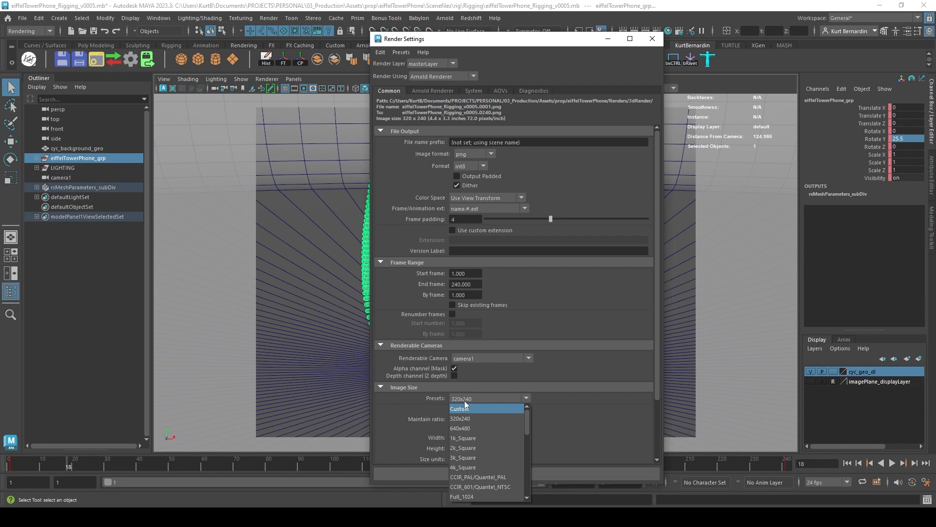
{"action": "left_click", "coordinate": [418, 402]}
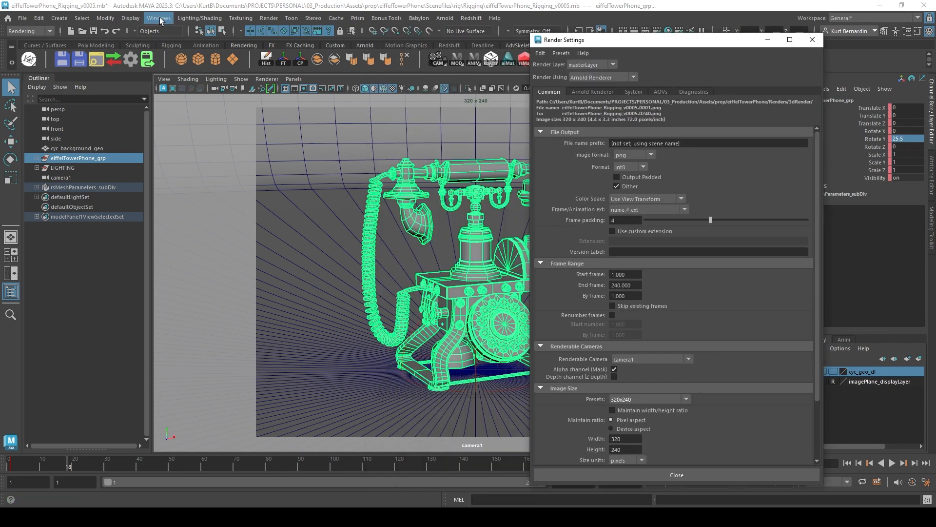
Step: In the Graph Editor, move the last keys of eiffelTowerPhone_grp's animation to frame 11
{"action": "left_click", "coordinate": [160, 20]}
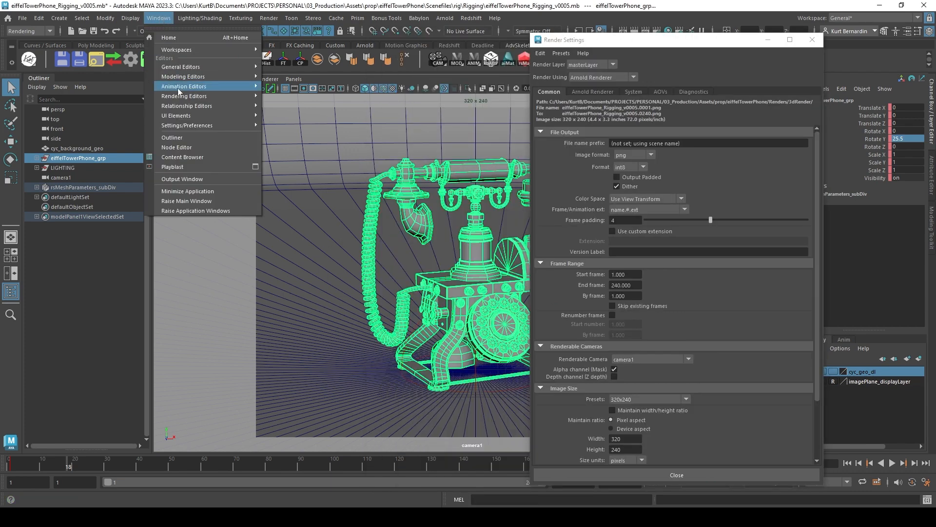
{"action": "mouse_move", "coordinate": [210, 86]}
{"action": "left_click", "coordinate": [287, 85]}
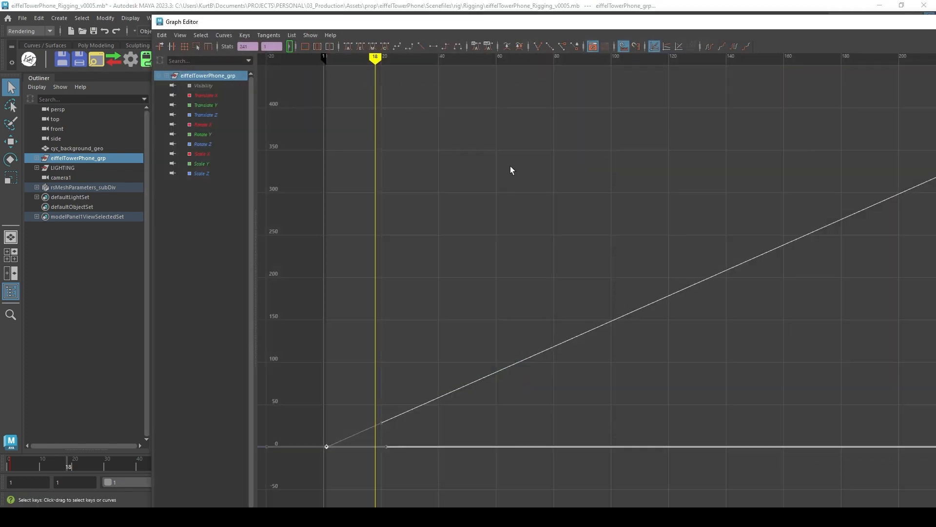
{"action": "scroll", "coordinate": [698, 185], "scroll_direction": "down", "scroll_amount": 3}
{"action": "left_click_drag", "start_coordinate": [715, 174], "coordinate": [823, 389]}
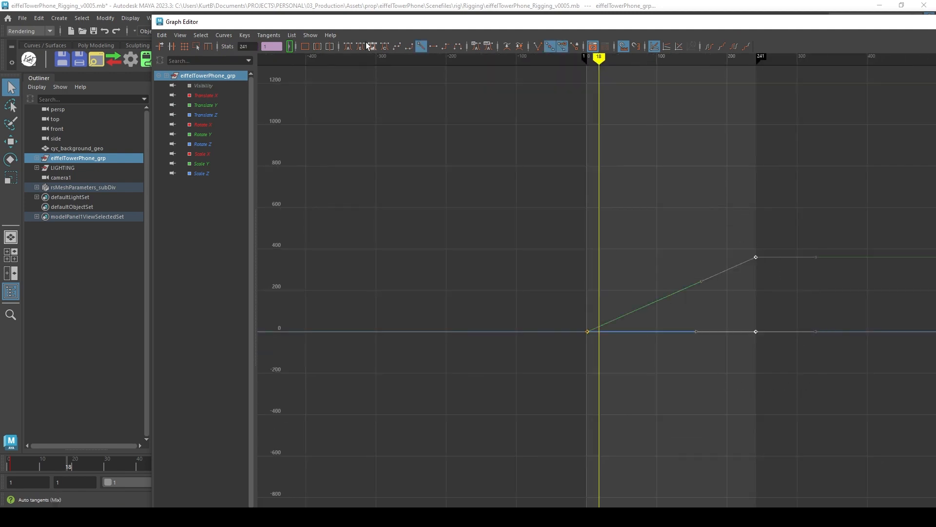
{"action": "left_click", "coordinate": [247, 46]}
{"action": "type", "text": "11"}
{"action": "key", "text": "Return"}
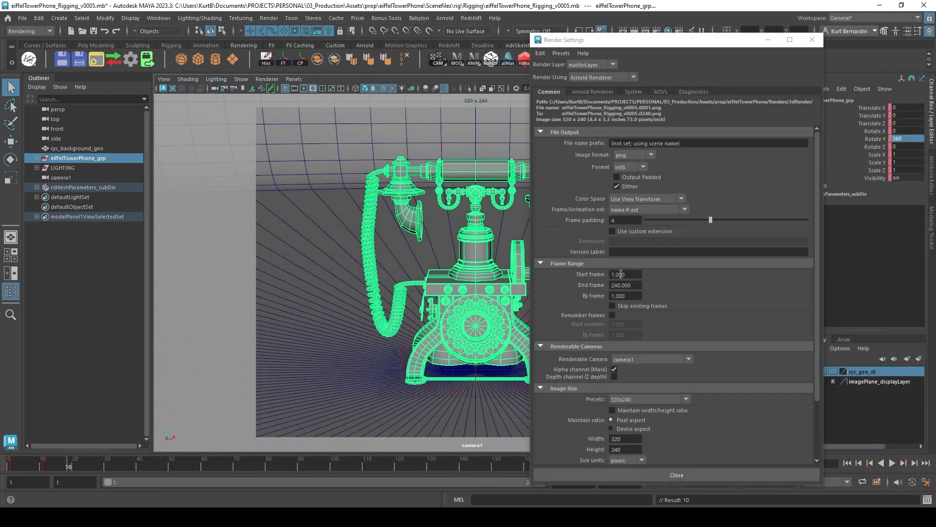
Step: Set the render's end frame to 10, close the render settings and deselect the telephone group
{"action": "left_click_drag", "start_coordinate": [641, 287], "coordinate": [598, 286]}
{"action": "type", "text": "10"}
{"action": "key", "text": "Return"}
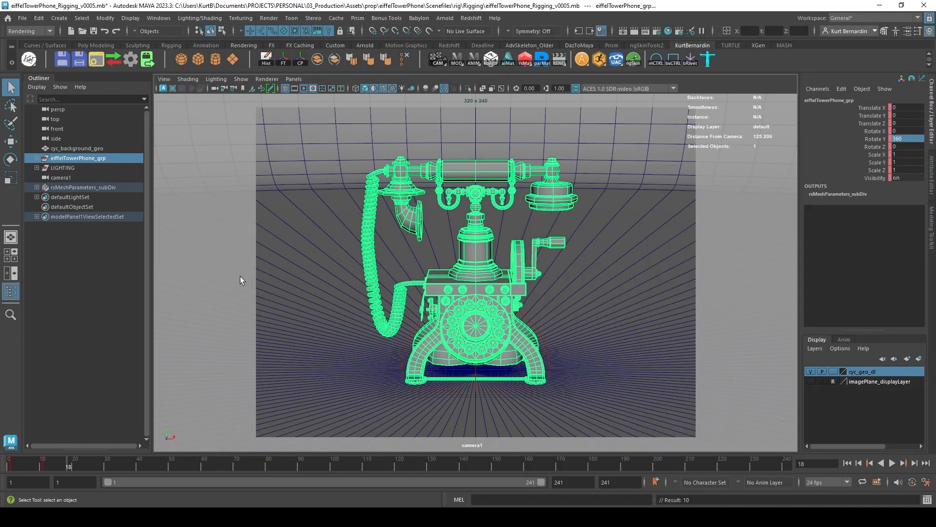
{"action": "left_click", "coordinate": [112, 280]}
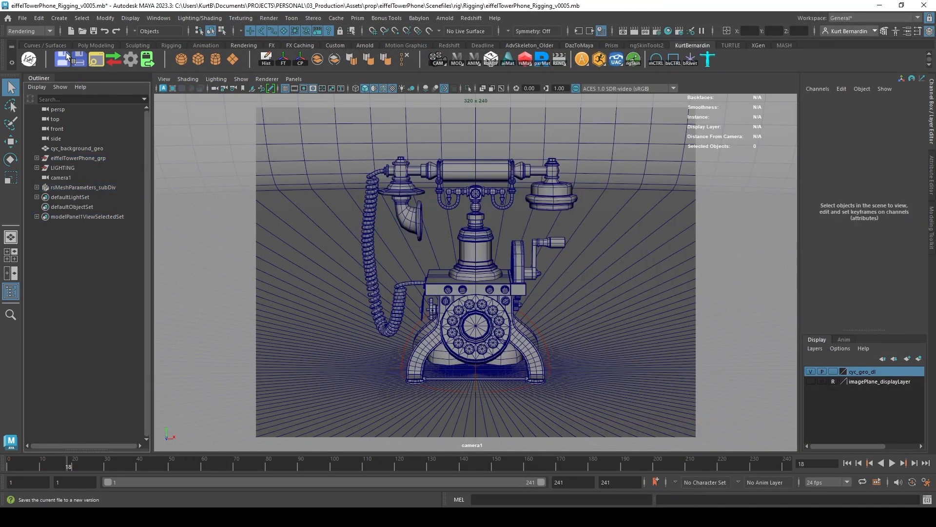
Step: Use Render Sequence with its options to render camera1 into the project's Renders\3dRender folder
{"action": "left_click", "coordinate": [21, 31]}
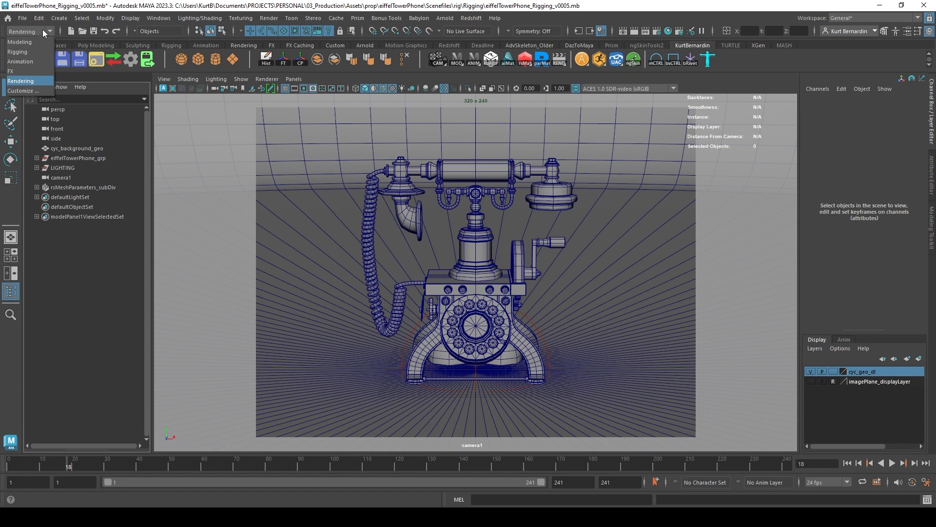
{"action": "left_click", "coordinate": [39, 79]}
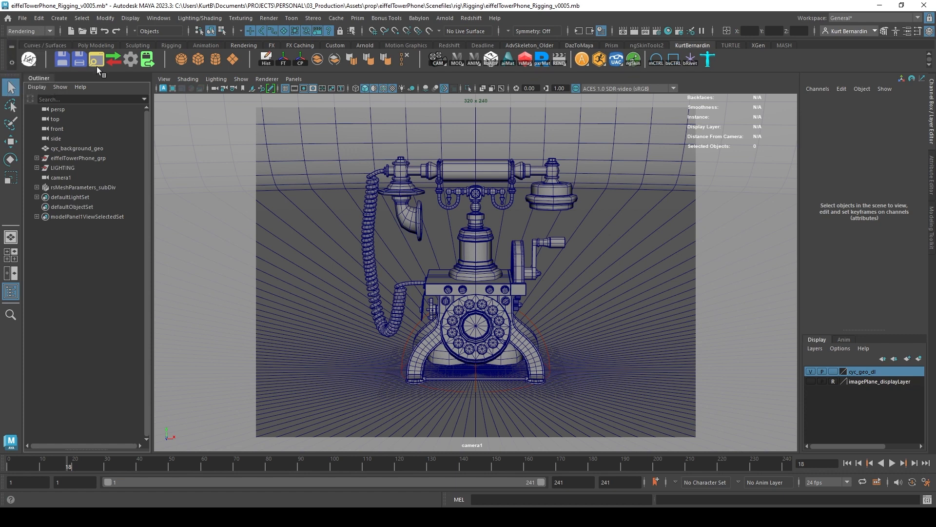
{"action": "left_click", "coordinate": [269, 18]}
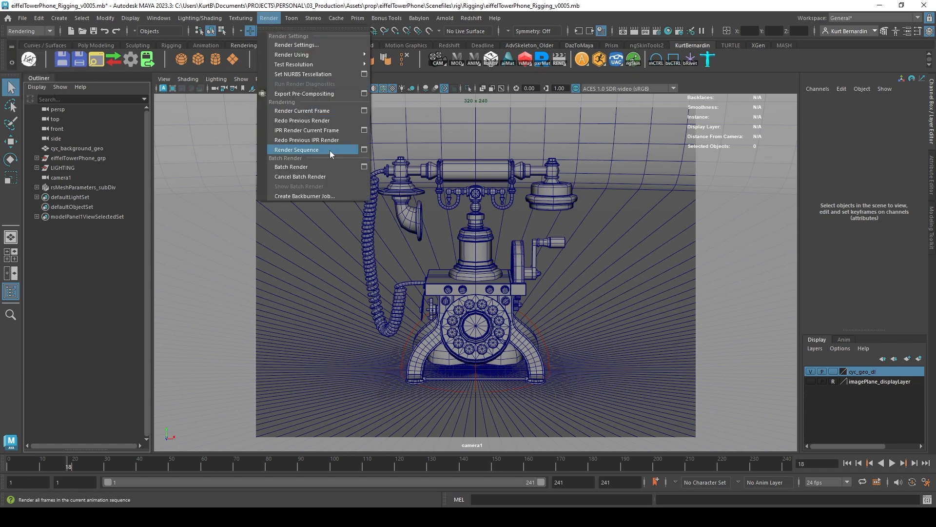
{"action": "left_click", "coordinate": [364, 149]}
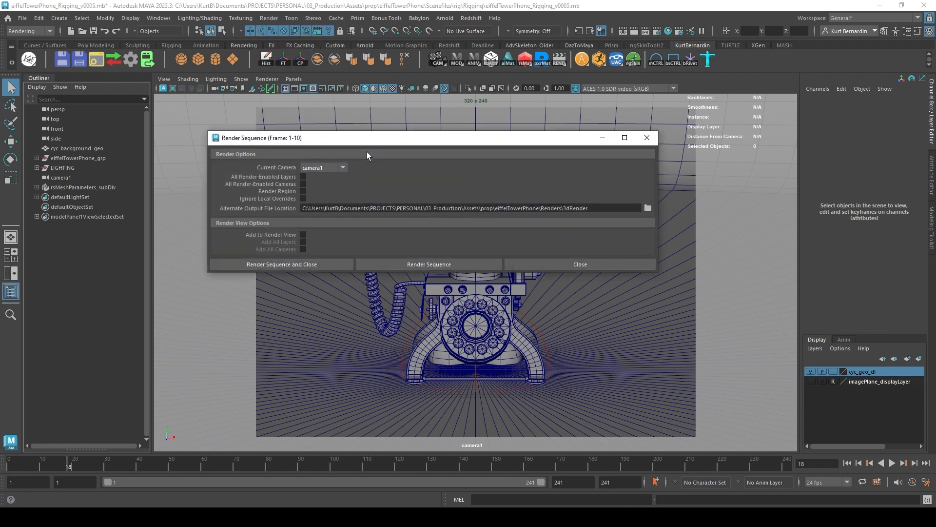
{"action": "triple_click", "coordinate": [606, 210]}
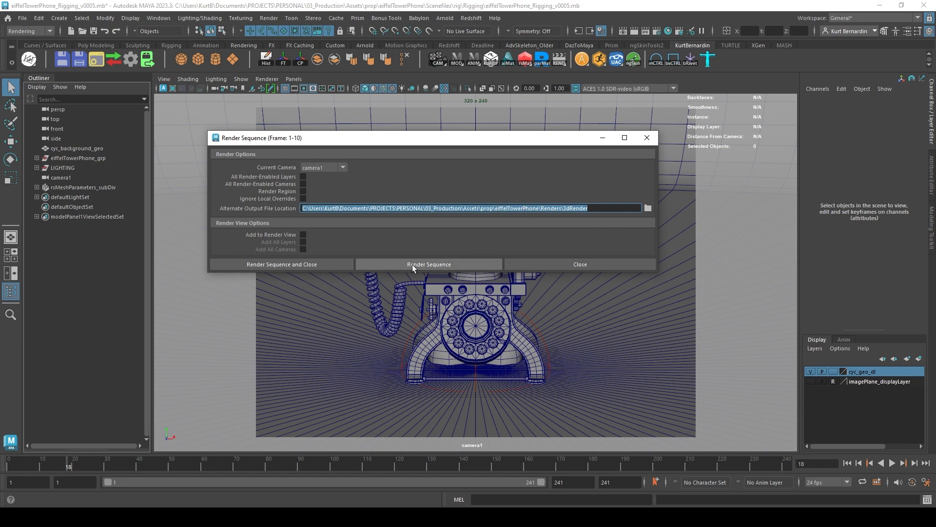
{"action": "left_click", "coordinate": [449, 264]}
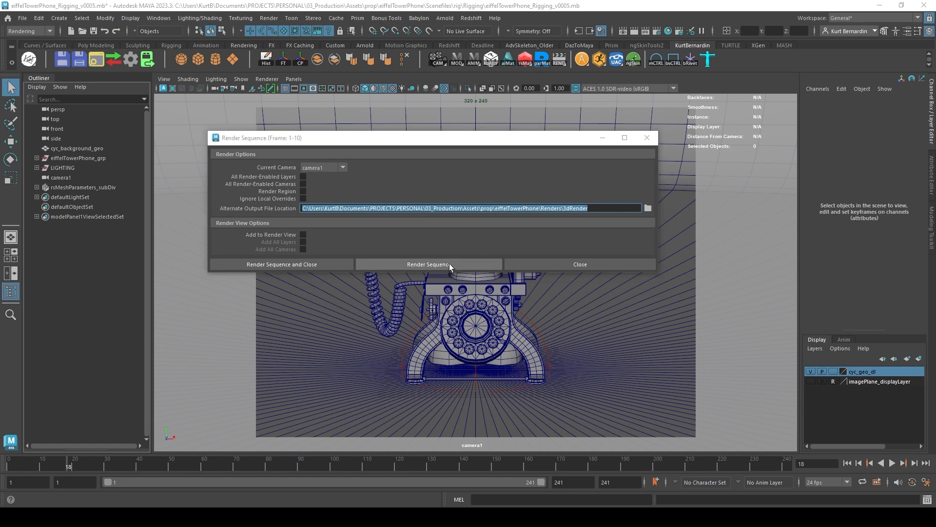
Step: Check the rendered PNG frames in the 3dRender folder in File Explorer and close the Render View
{"action": "left_click_drag", "start_coordinate": [935, 190], "coordinate": [613, 110]}
{"action": "mouse_move", "coordinate": [727, 162]}
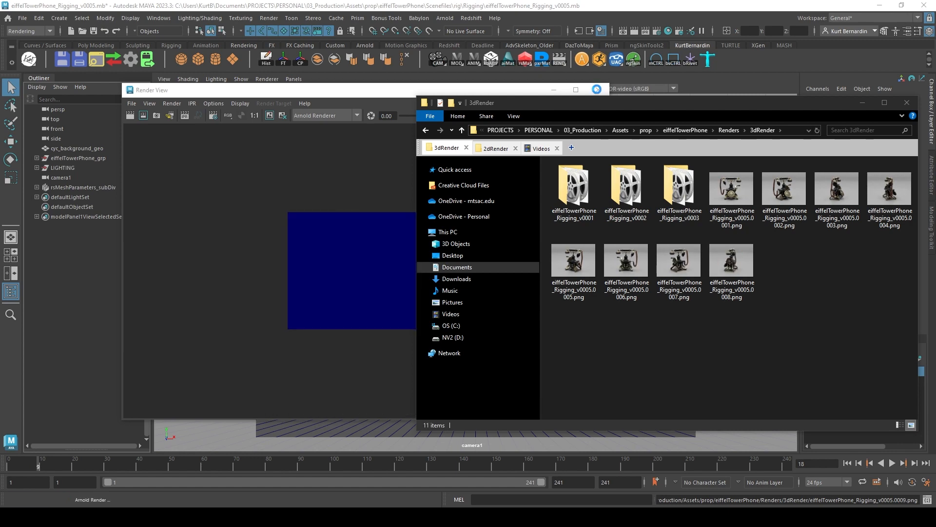
{"action": "left_click", "coordinate": [597, 89]}
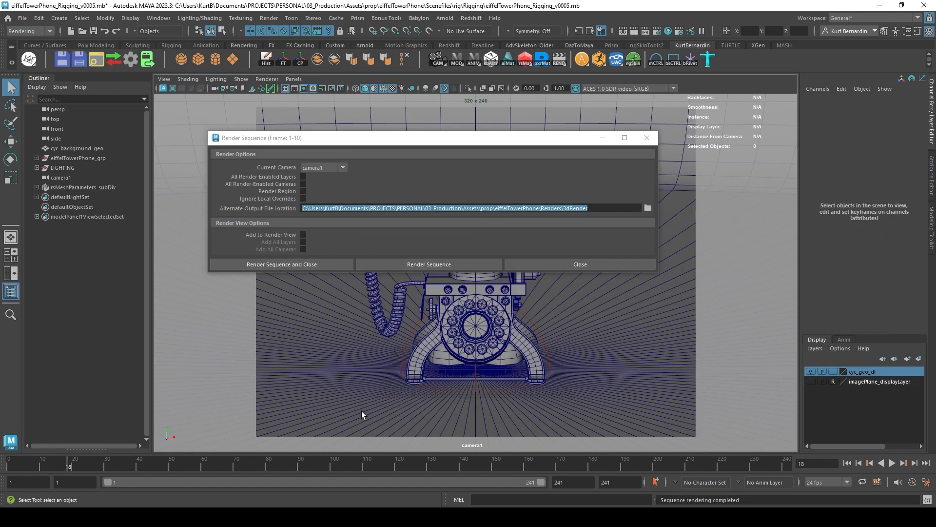
Step: Switch to File Explorer and look over the rendered PNG frames in the 3dRender folder
{"action": "key", "text": "alt+Tab"}
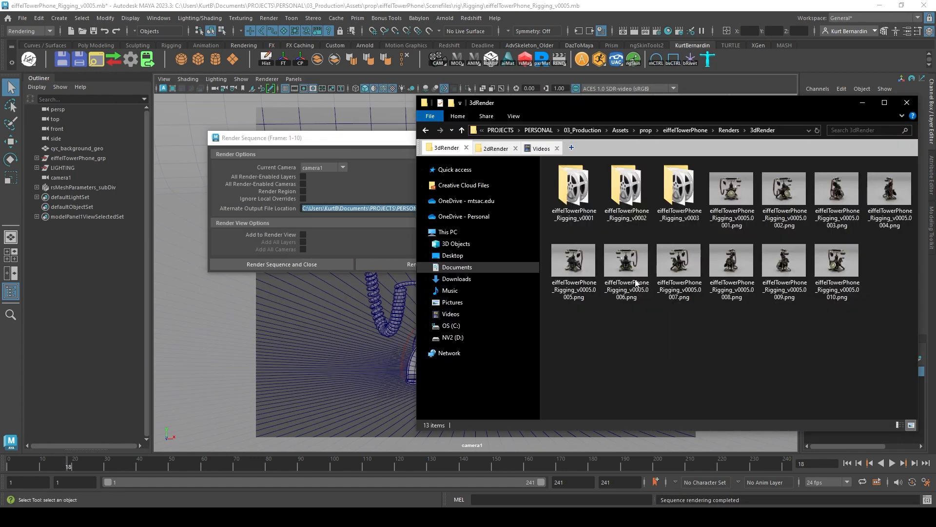
{"action": "left_click", "coordinate": [738, 194]}
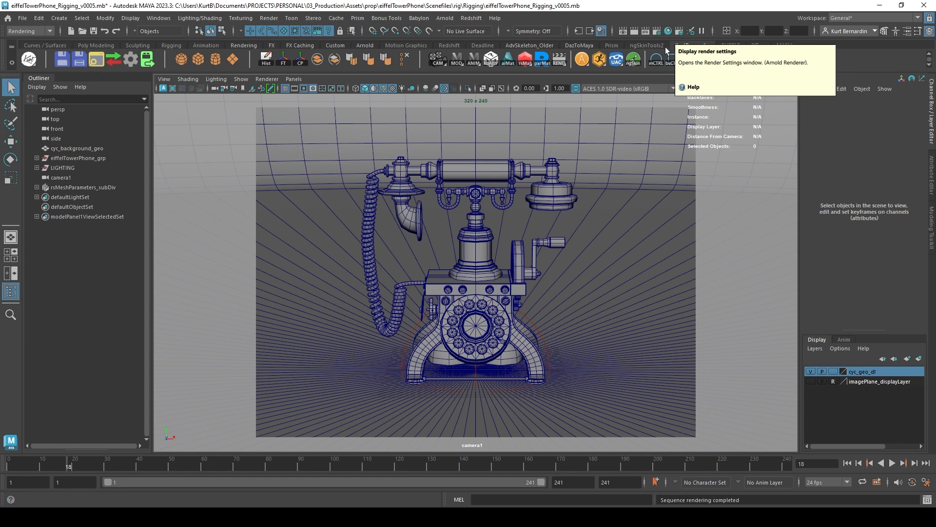
Step: In the Arnold render settings, add two custom AOVs named AO and Wireframe
{"action": "left_click", "coordinate": [659, 35]}
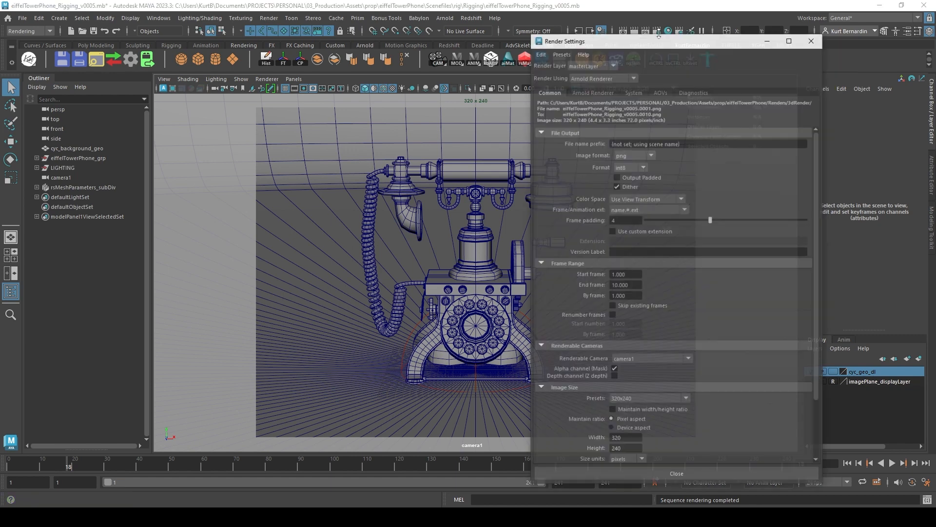
{"action": "left_click_drag", "start_coordinate": [658, 35], "coordinate": [416, 25]}
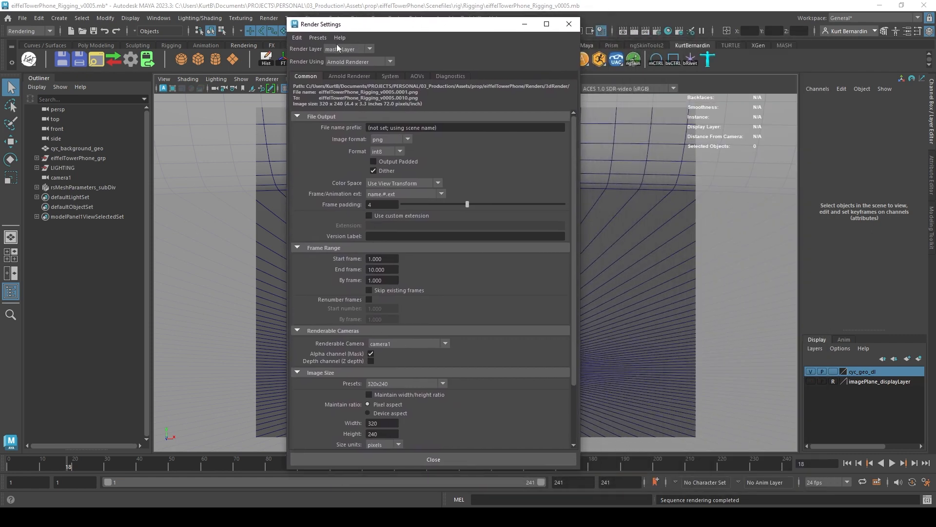
{"action": "left_click", "coordinate": [417, 76]}
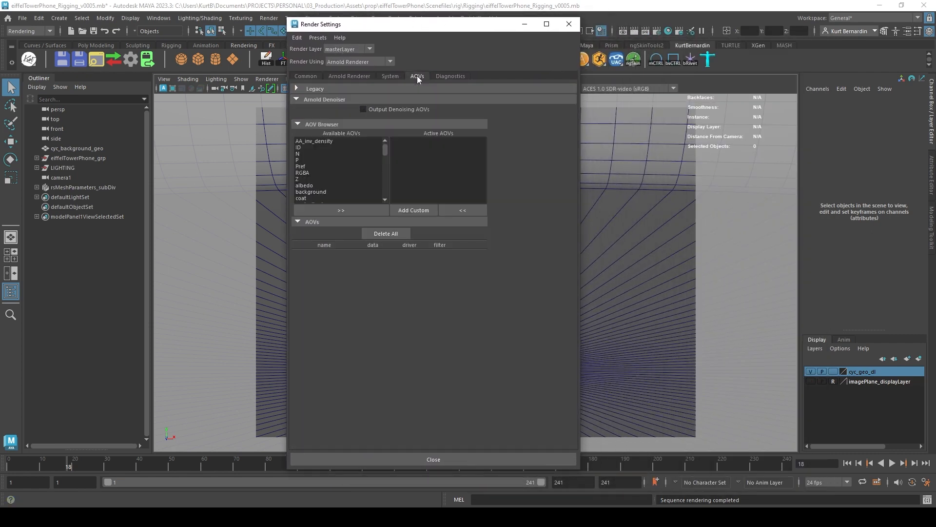
{"action": "left_click", "coordinate": [420, 211]}
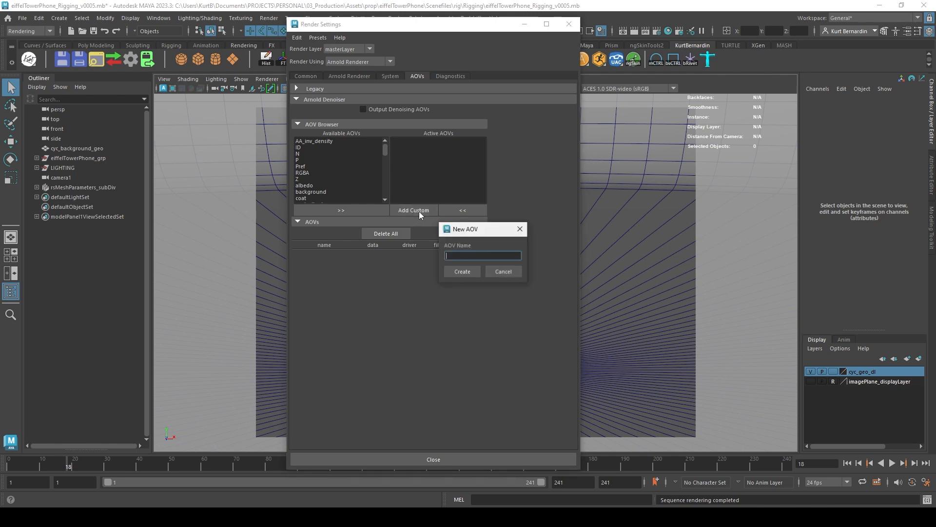
{"action": "type", "text": "AO"}
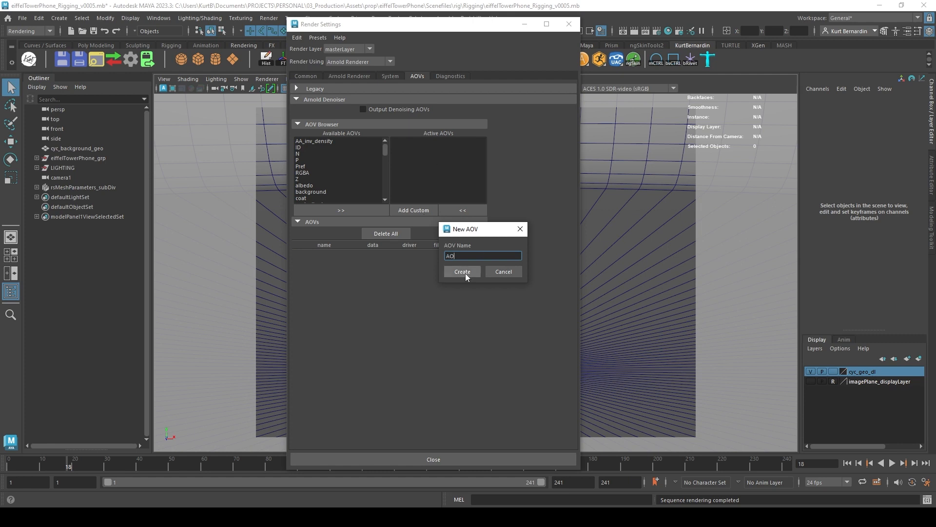
{"action": "left_click", "coordinate": [463, 272]}
{"action": "left_click", "coordinate": [423, 211]}
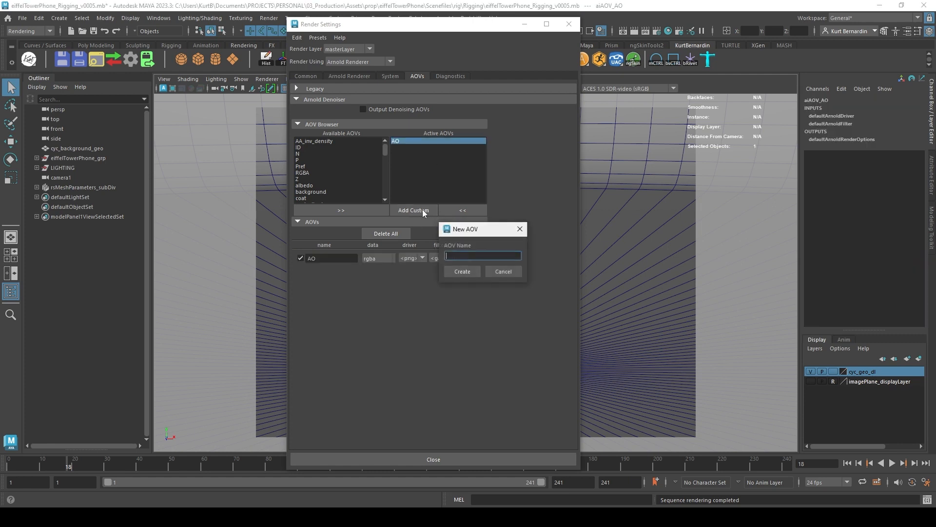
{"action": "type", "text": "Wireframe"}
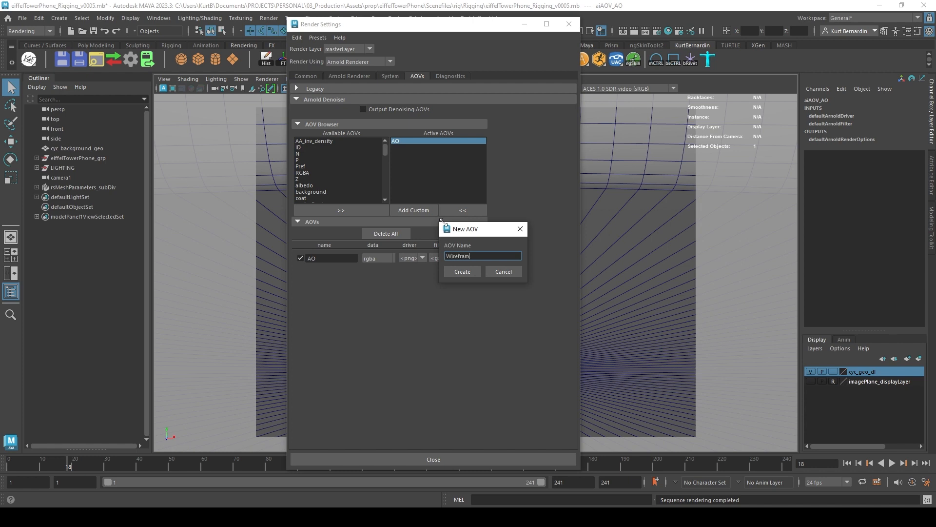
{"action": "left_click", "coordinate": [464, 272]}
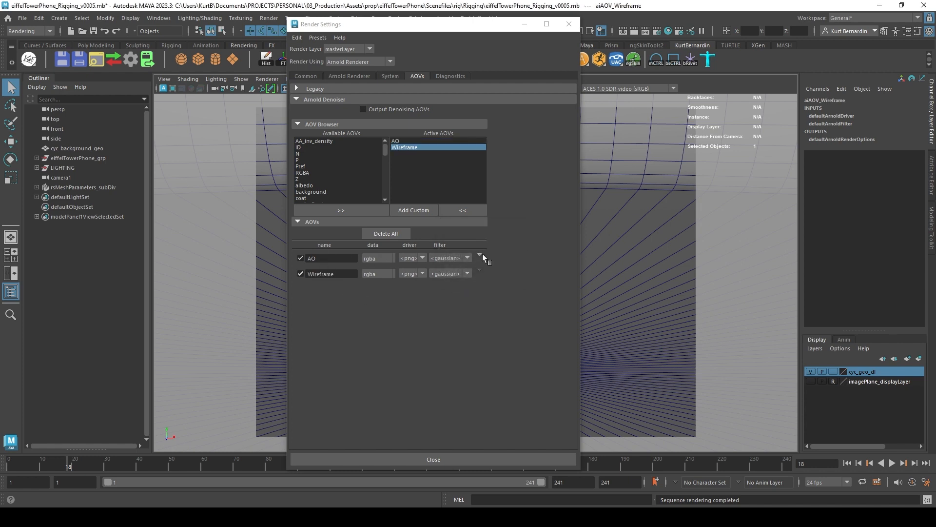
Step: Select the AO AOV node and assign an Arnold aiAmbientOcclusion shader as its custom AOV shader
{"action": "left_click", "coordinate": [479, 255]}
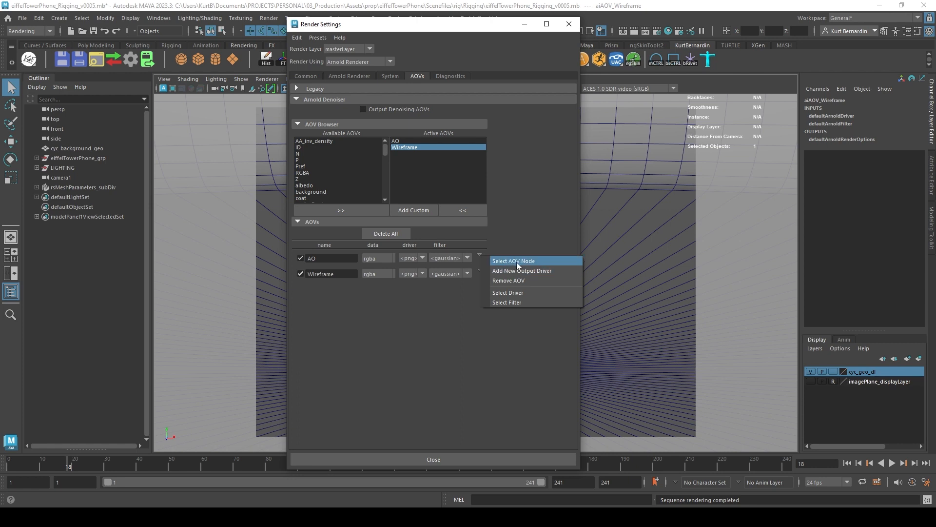
{"action": "left_click", "coordinate": [479, 253]}
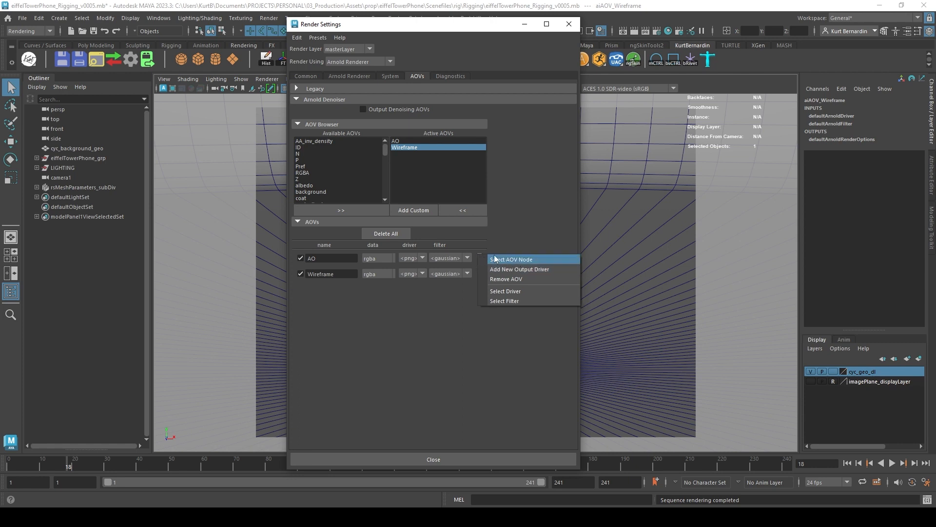
{"action": "left_click", "coordinate": [528, 259]}
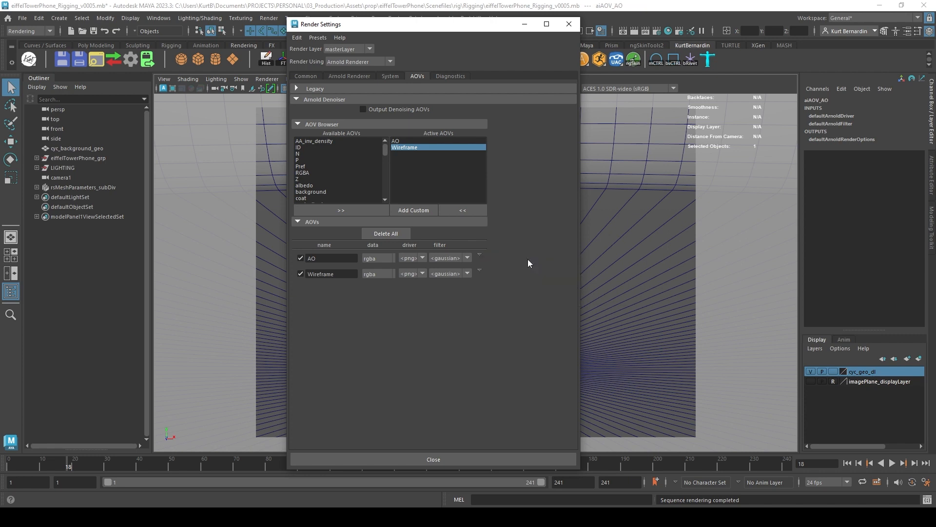
{"action": "left_click", "coordinate": [930, 172]}
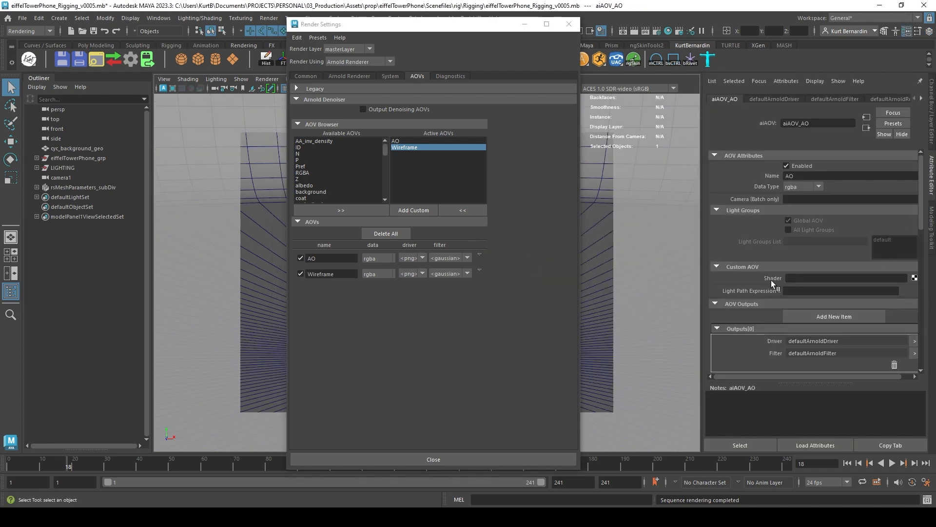
{"action": "left_click", "coordinate": [915, 278]}
{"action": "double_click", "coordinate": [362, 204]}
{"action": "type", "text": "ambi"}
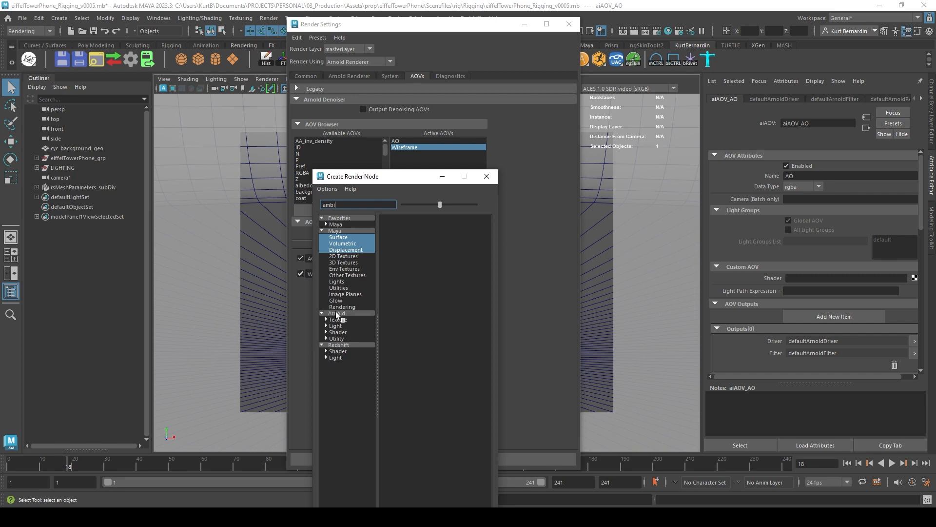
{"action": "left_click", "coordinate": [336, 313]}
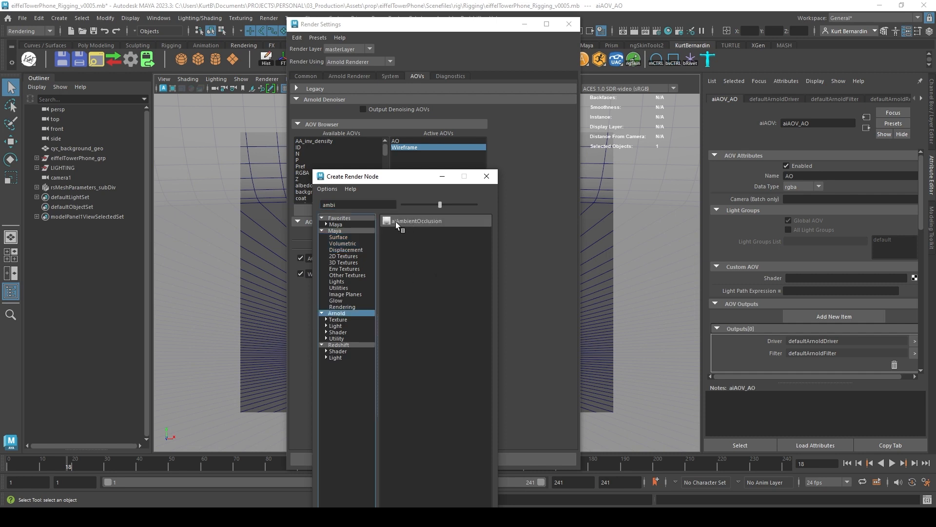
{"action": "left_click", "coordinate": [427, 221]}
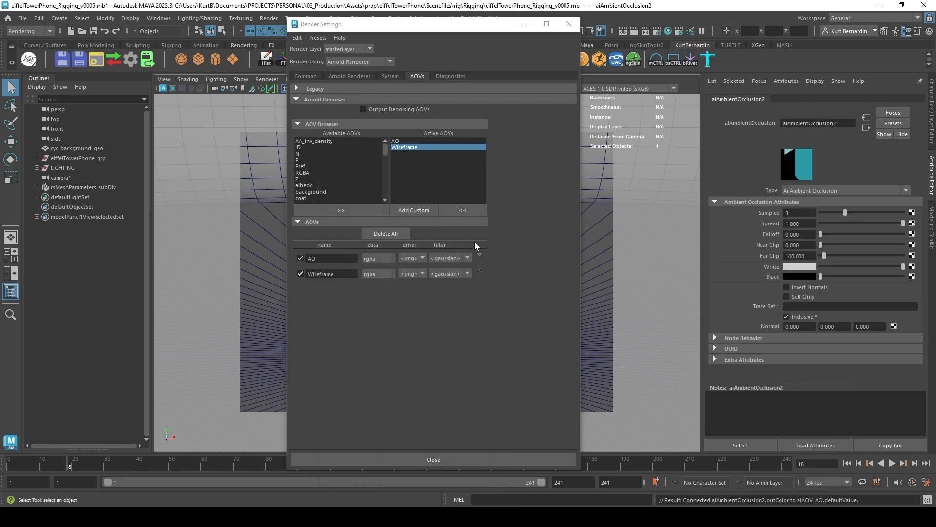
Step: Assign an Arnold aiWireframe shader to the Wireframe AOV and set its edge type to polygons
{"action": "left_click", "coordinate": [480, 271]}
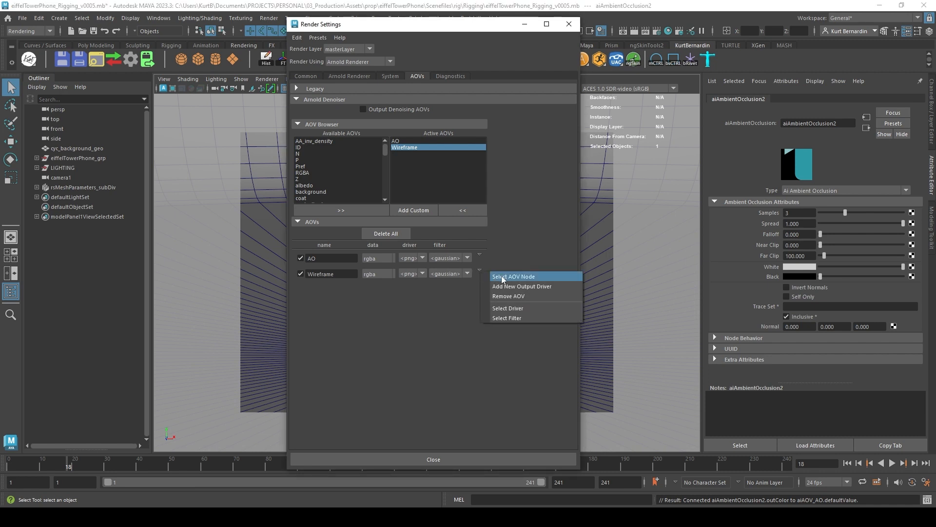
{"action": "left_click", "coordinate": [501, 276]}
{"action": "left_click", "coordinate": [914, 277]}
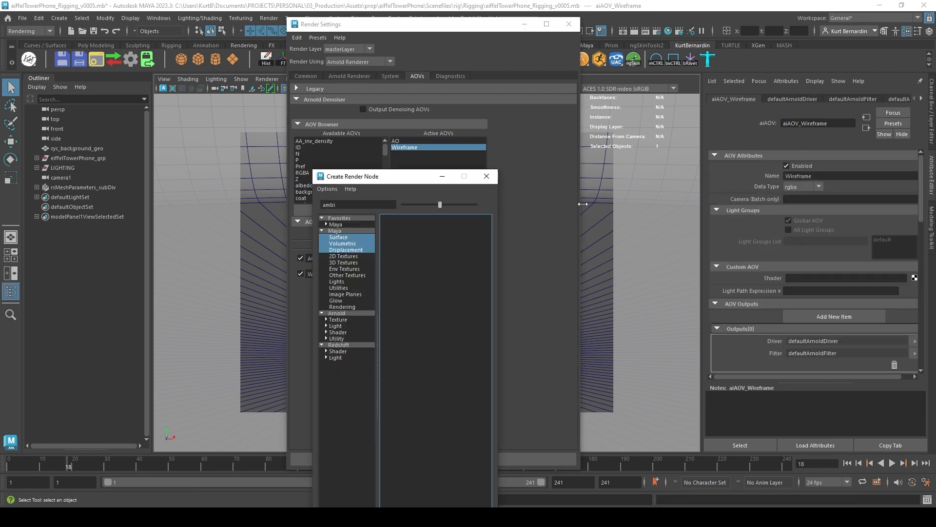
{"action": "type", "text": "wire"}
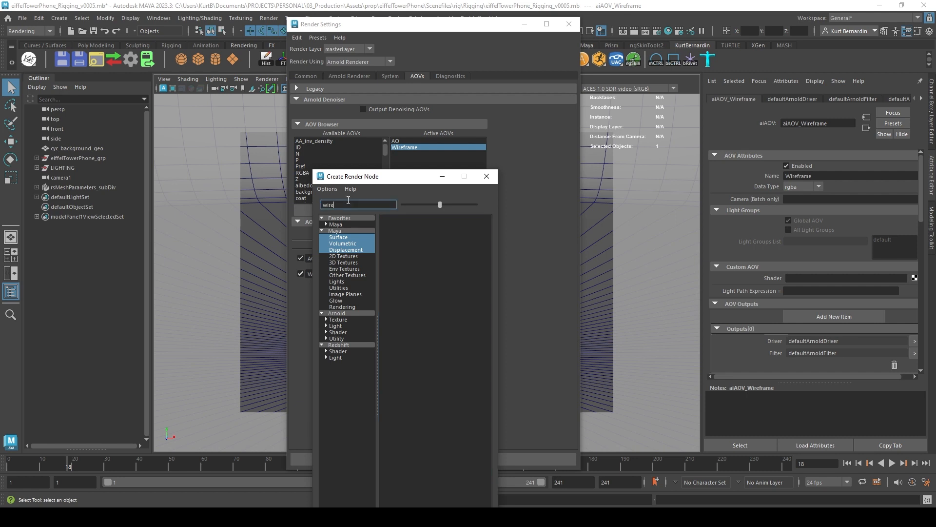
{"action": "left_click", "coordinate": [360, 314]}
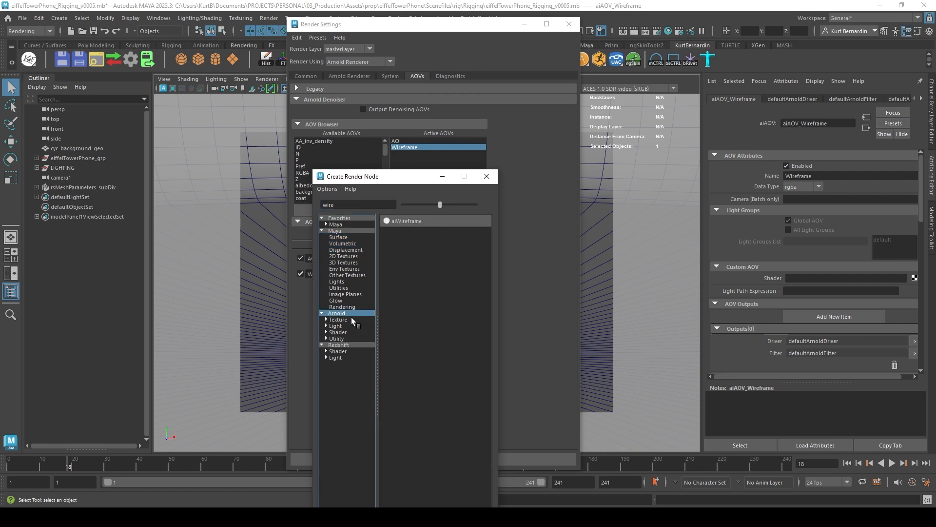
{"action": "left_click", "coordinate": [405, 221]}
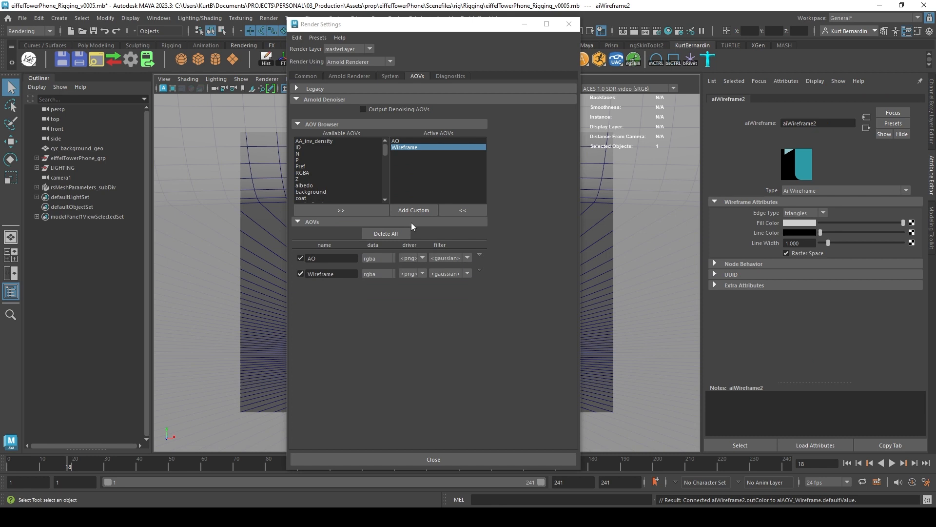
{"action": "left_click", "coordinate": [803, 215]}
Step: Set the render output's file name prefix to <Scene>/<RenderPass> using the scene name and pass name keywords
{"action": "left_click", "coordinate": [308, 77]}
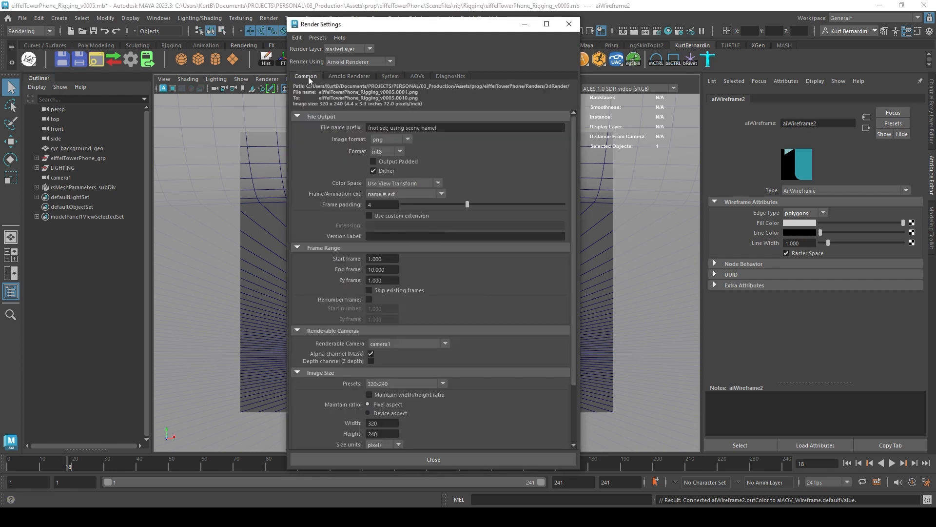
{"action": "right_click", "coordinate": [414, 129]}
{"action": "left_click", "coordinate": [452, 145]}
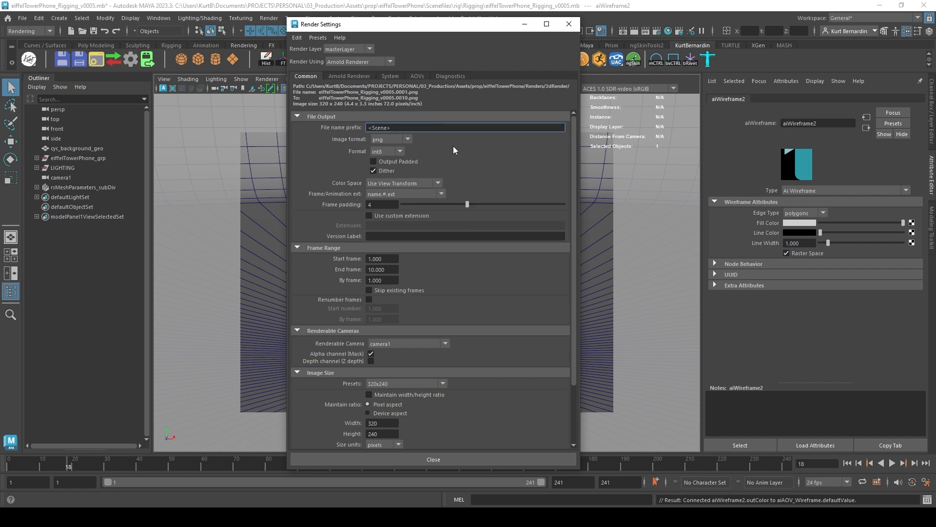
{"action": "right_click", "coordinate": [413, 128]}
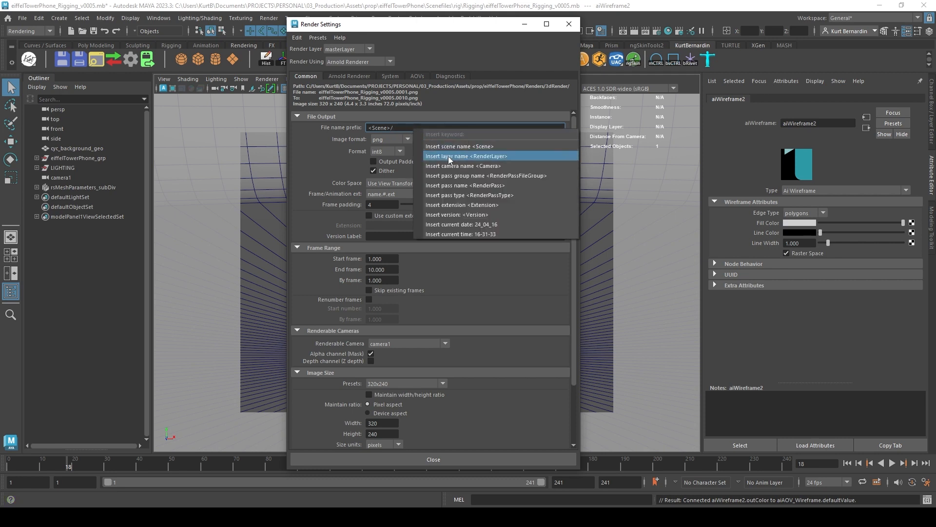
{"action": "left_click", "coordinate": [502, 189]}
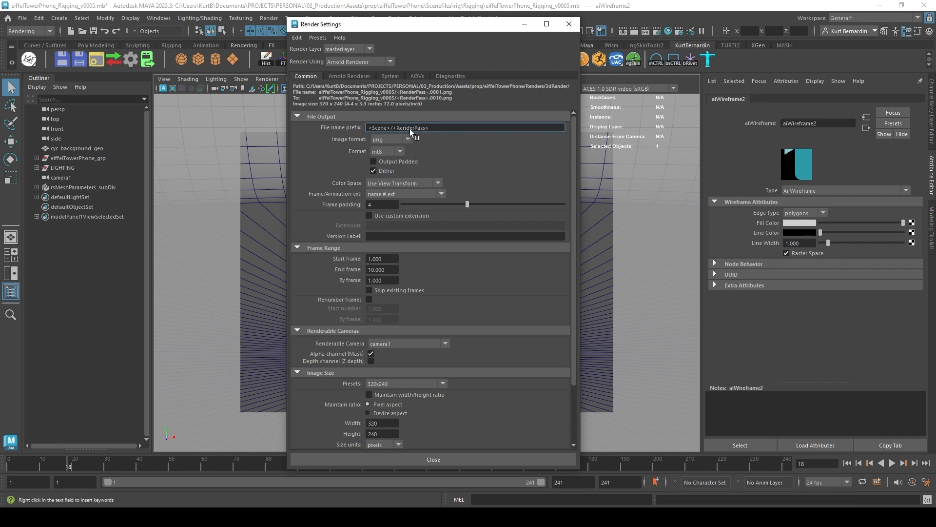
Step: Run Render Sequence and open the eiffelTowerPhone_Rigging_v0005 output folder in File Explorer to check the pass images
{"action": "left_click_drag", "start_coordinate": [417, 28], "coordinate": [645, 51]}
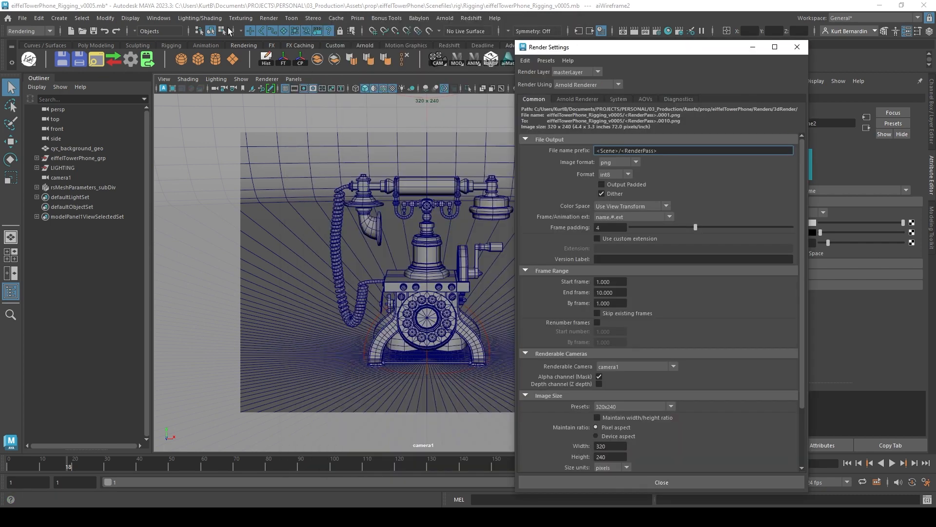
{"action": "left_click", "coordinate": [269, 18]}
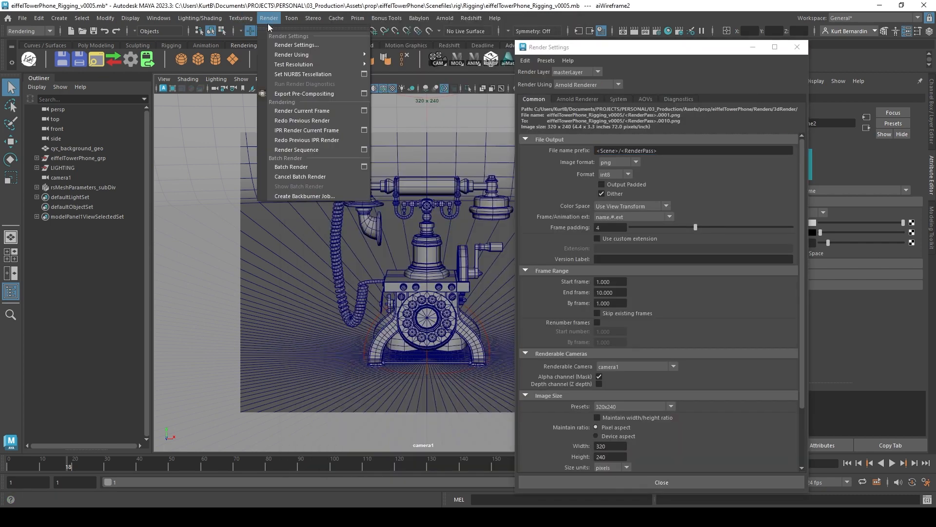
{"action": "left_click", "coordinate": [310, 150]}
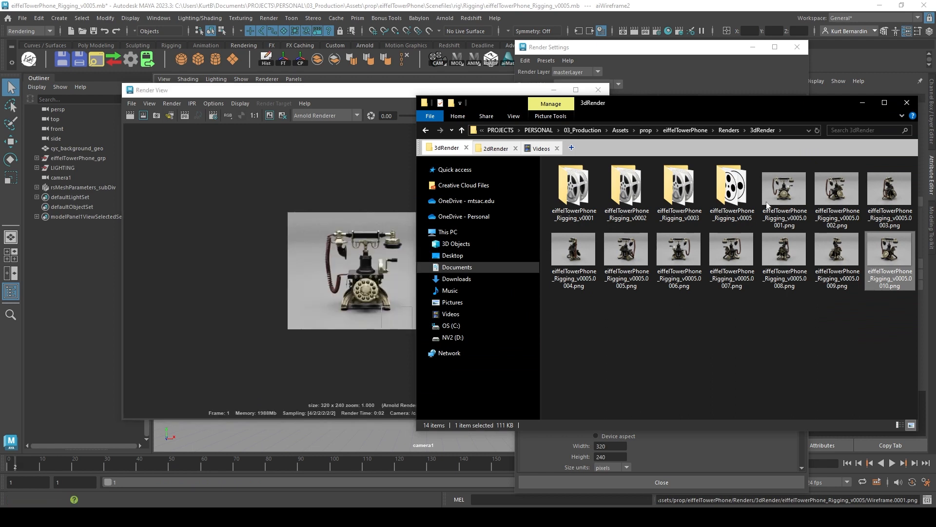
{"action": "double_click", "coordinate": [734, 191]}
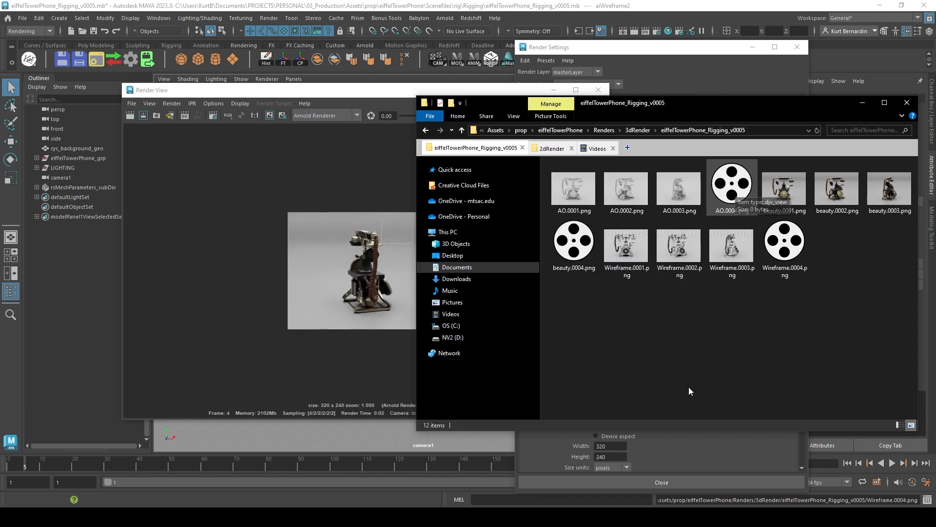